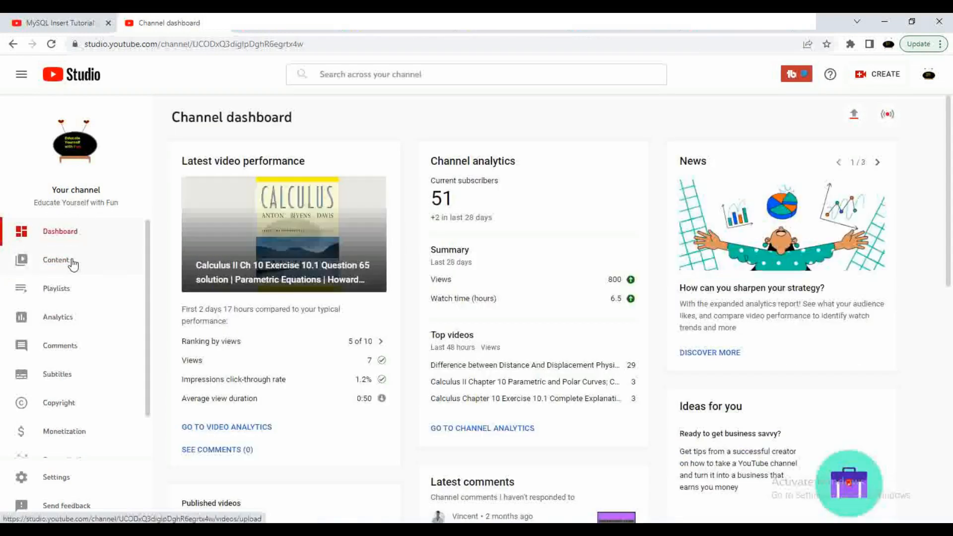
# Step: Open the channel's basic info settings and add the keyword "Educate Yourself with Fun"
pyautogui.scroll(-1, 74, 264)
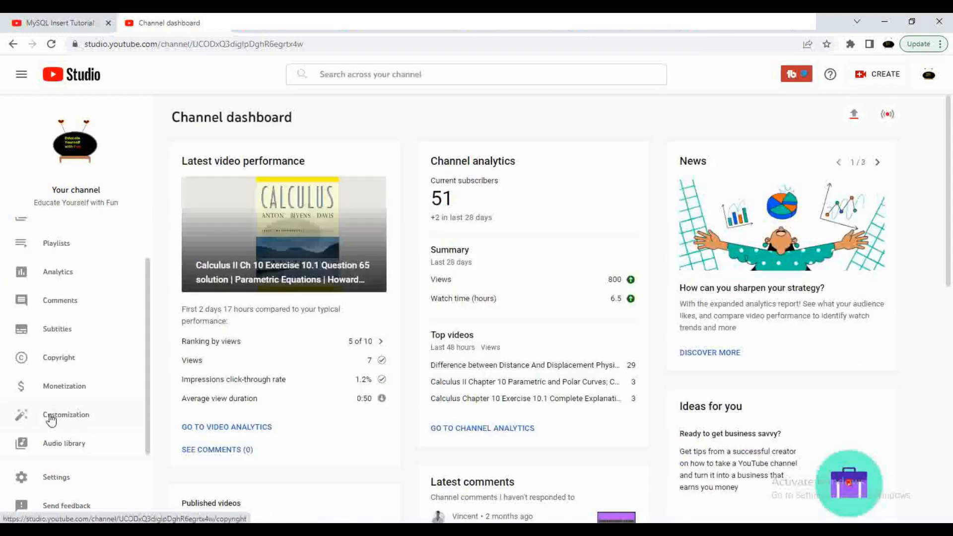
pyautogui.click(63, 478)
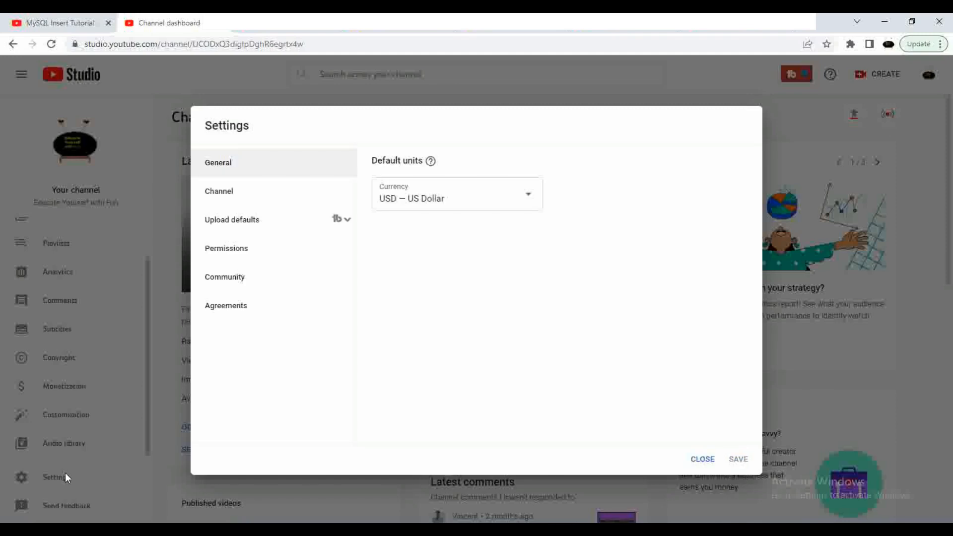
pyautogui.click(252, 194)
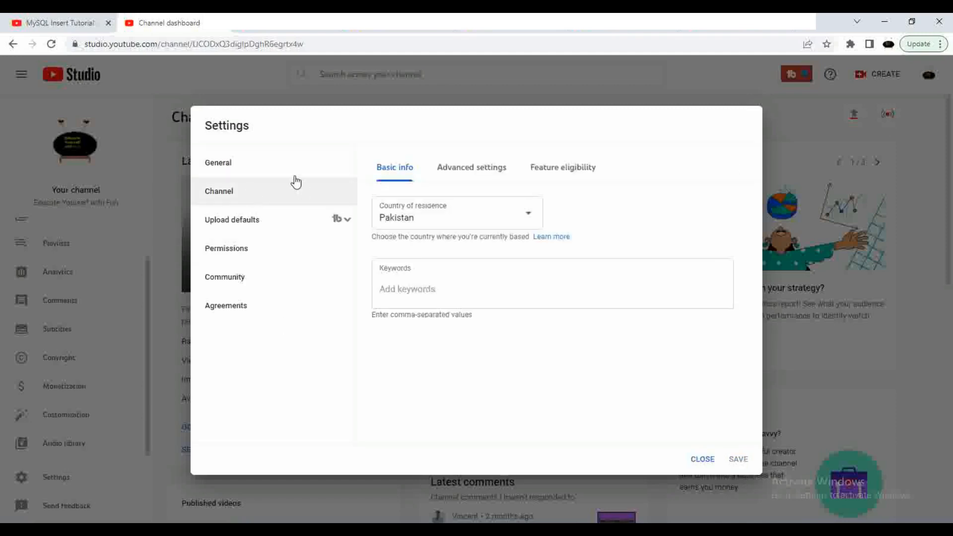
pyautogui.click(431, 286)
pyautogui.write('Ed')
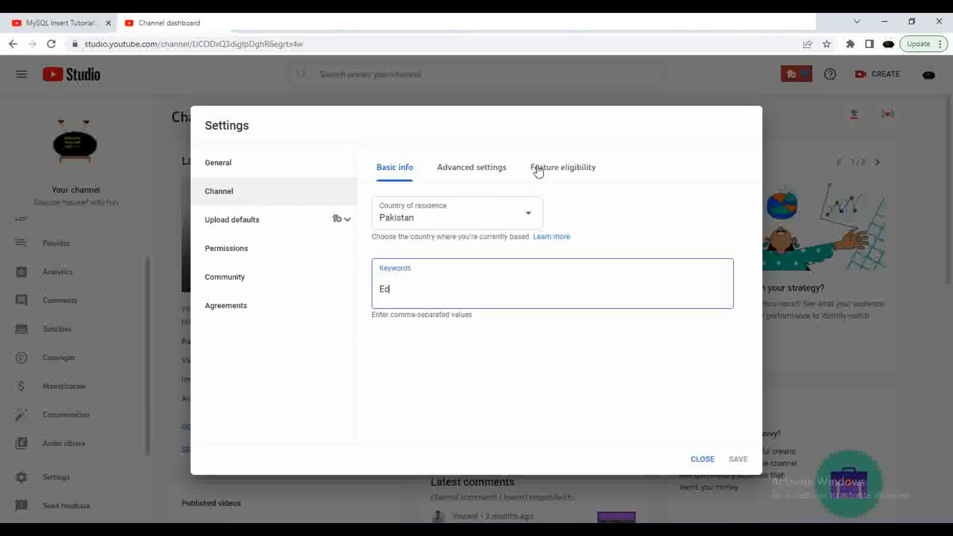
pyautogui.write('ucate ')
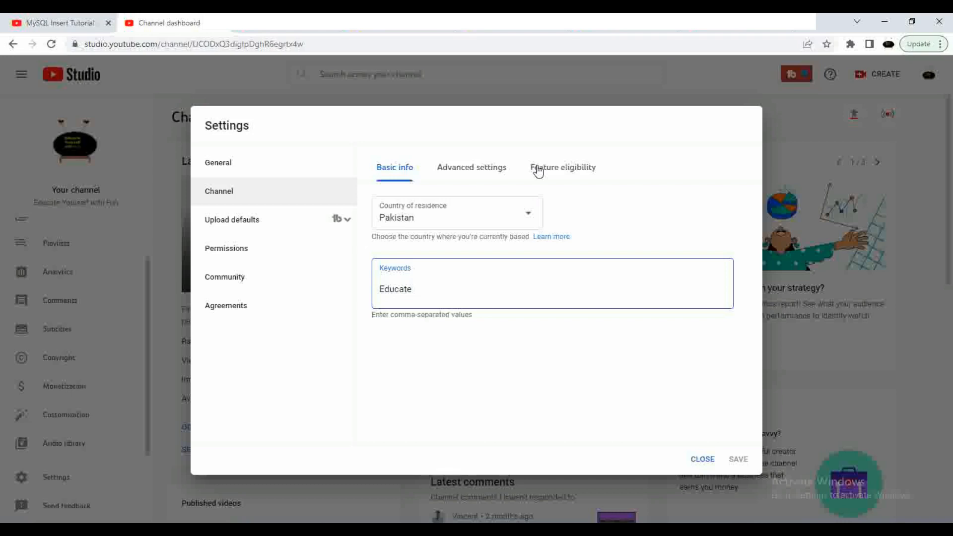
pyautogui.write('Yourself with Fun')
pyautogui.press('Return')
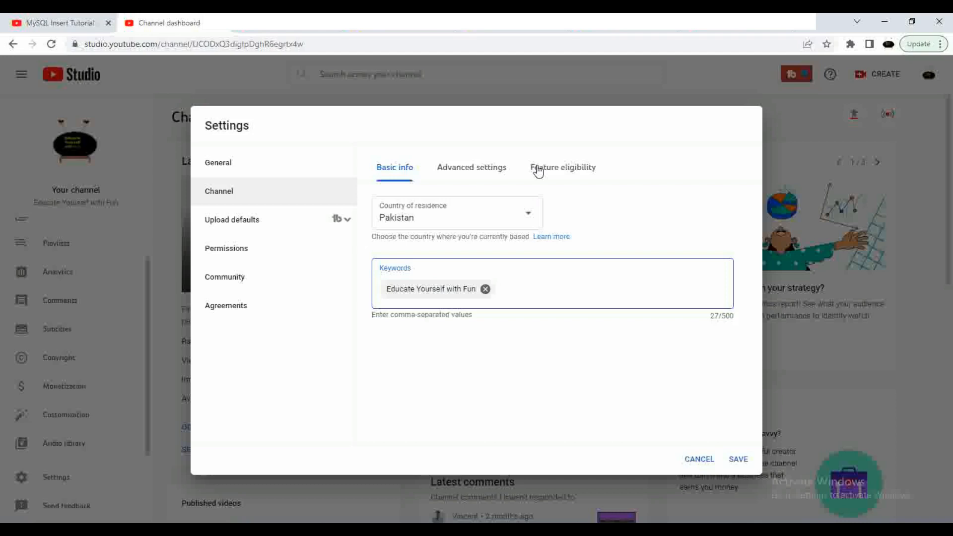
# Step: Add the channel keywords "Education", "entertainment" and "Pakistan"
pyautogui.write('Education')
pyautogui.press('Return')
pyautogui.write('e')
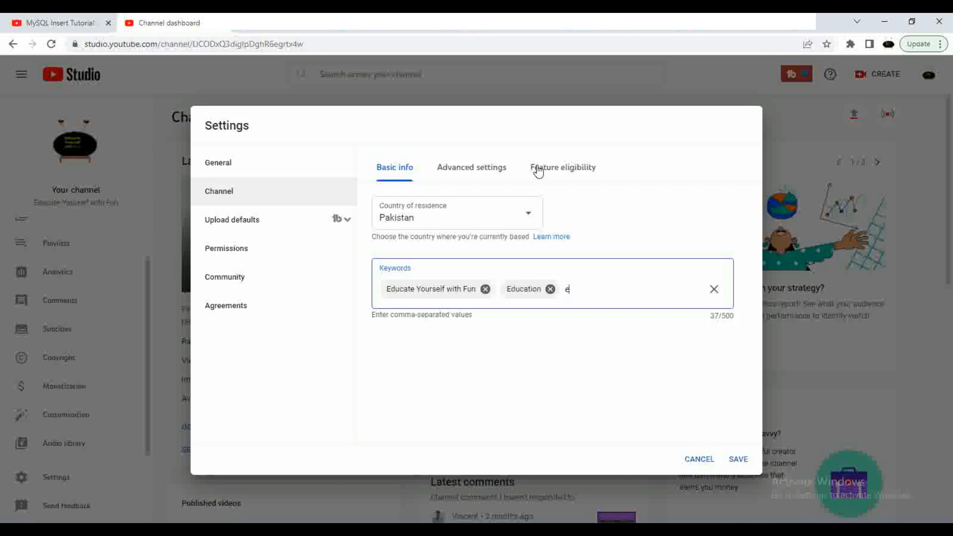
pyautogui.write('ntertainment')
pyautogui.press('Return')
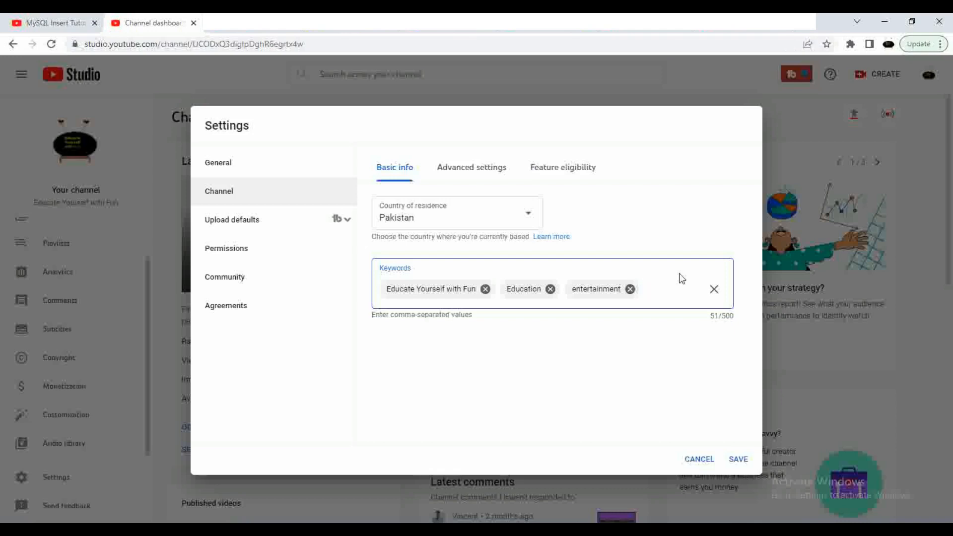
pyautogui.write('Pakistan')
pyautogui.press('Return')
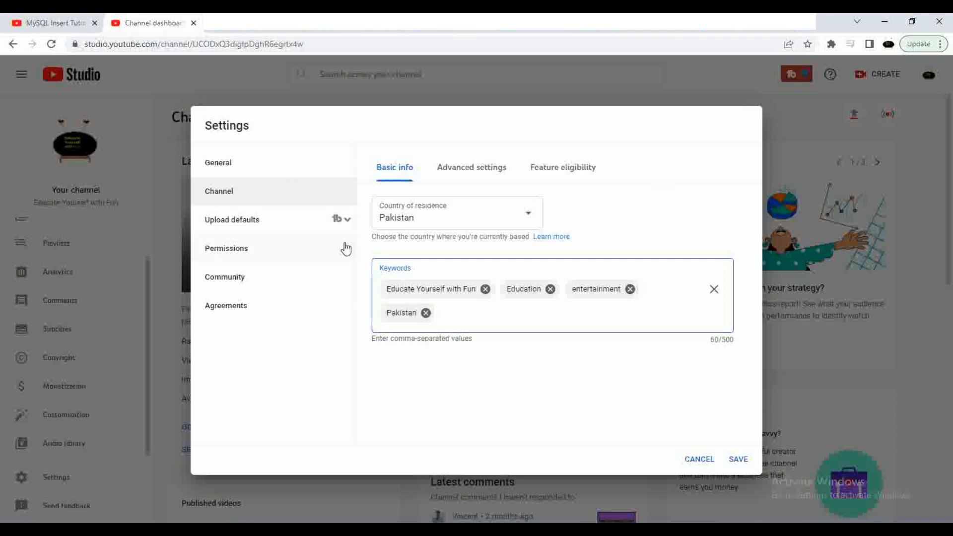
# Step: Add the channel keywords "Video editing", "Free Courses" and "Adobe Photoshop course"
pyautogui.write('Video e')
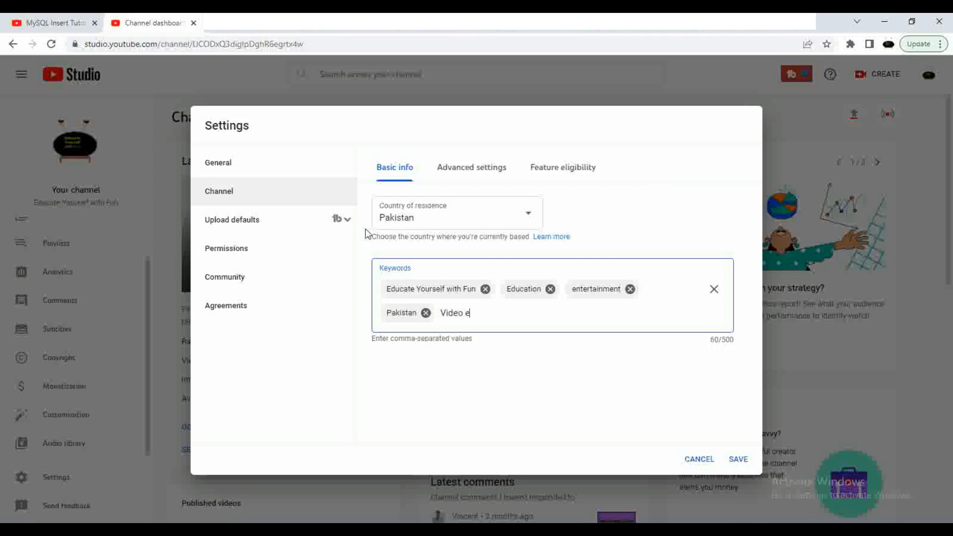
pyautogui.write('diting')
pyautogui.press('Return')
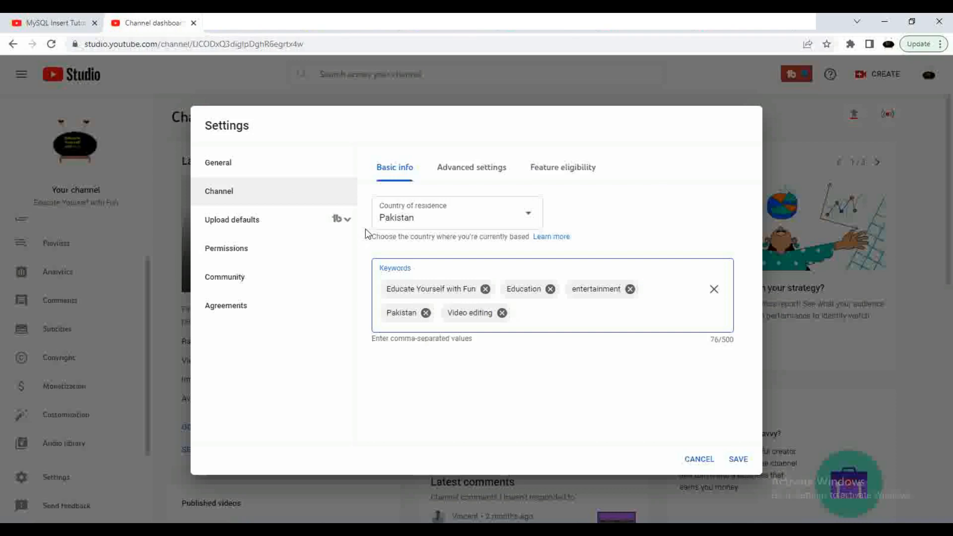
pyautogui.write('F')
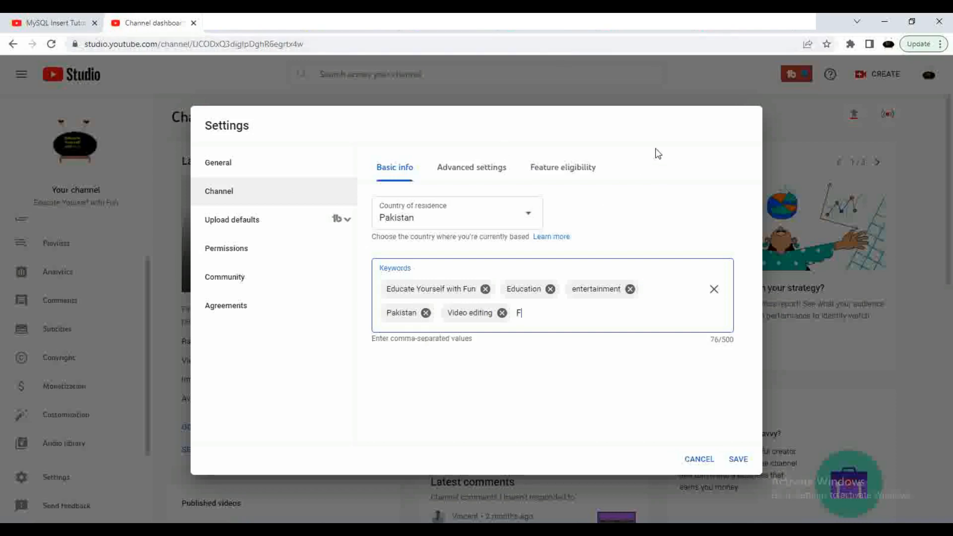
pyautogui.write('ree Courses')
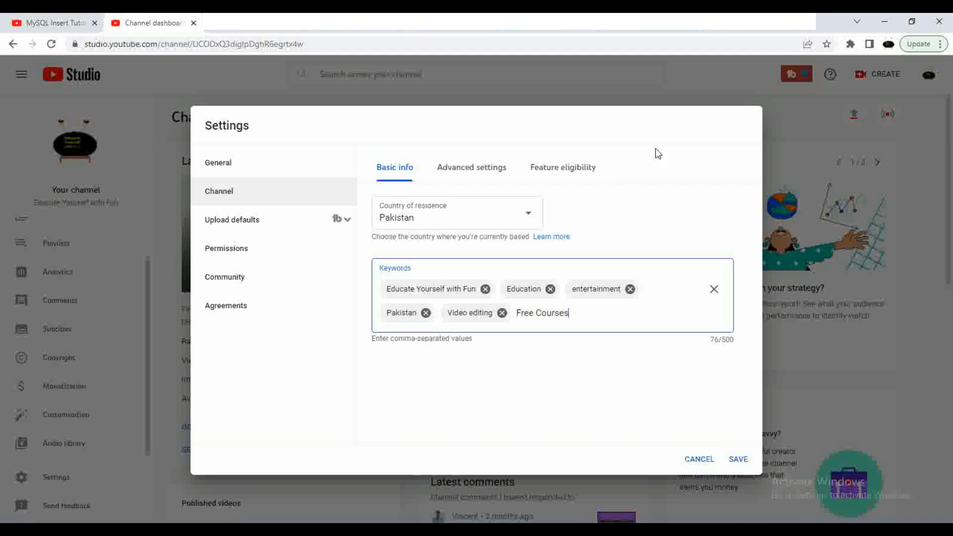
pyautogui.press('Return')
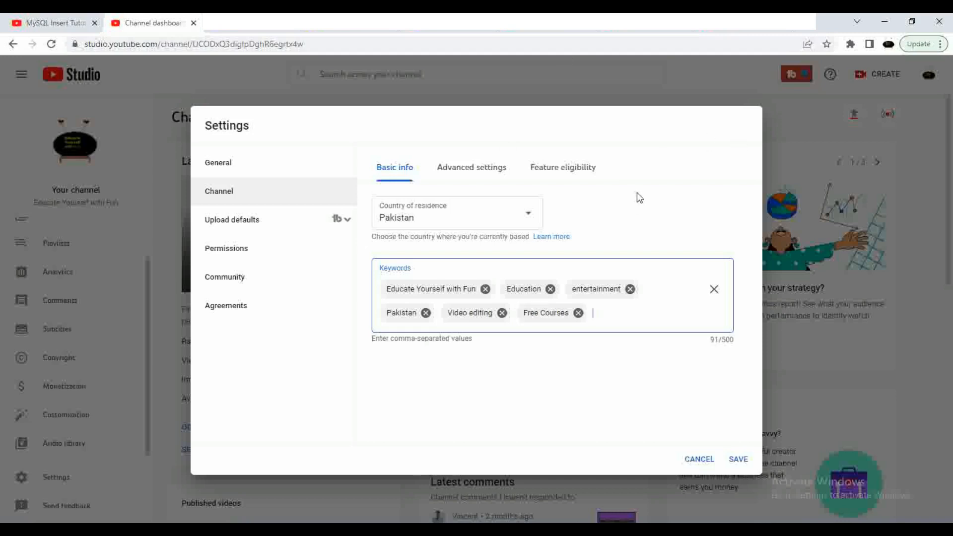
pyautogui.write('Adobe Photoshop course')
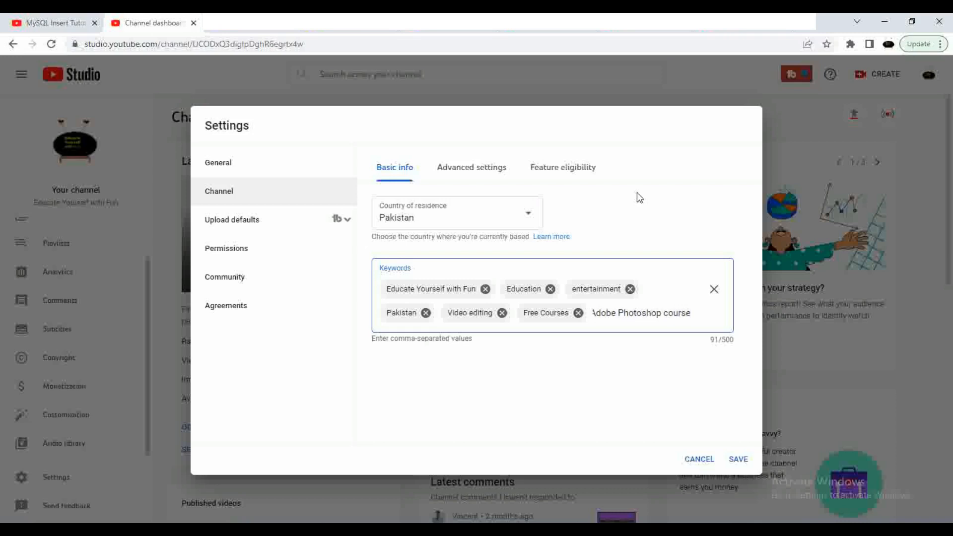
pyautogui.press('Return')
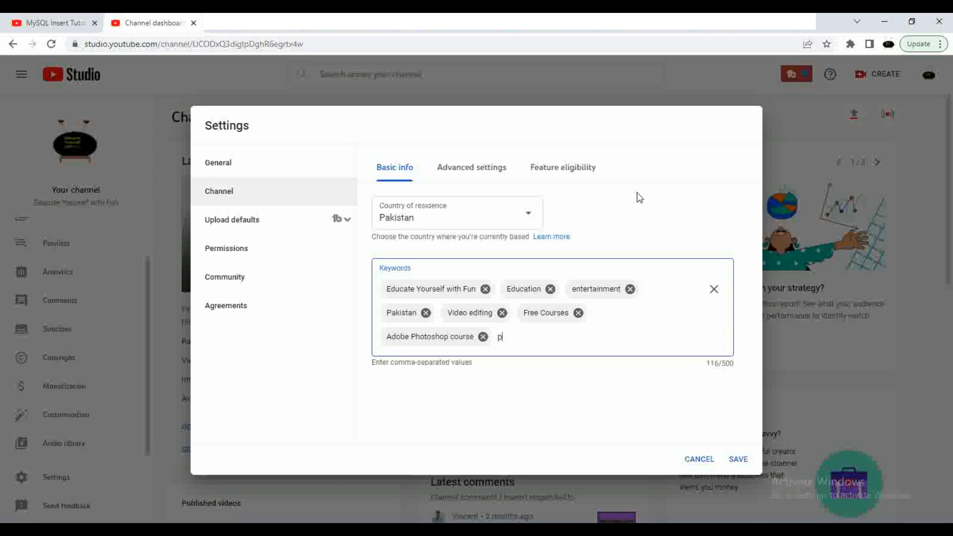
# Step: Add the channel keywords "programming language", "Assignment Solution", "Graphic Designing" and "3D animation"
pyautogui.write('programming language')
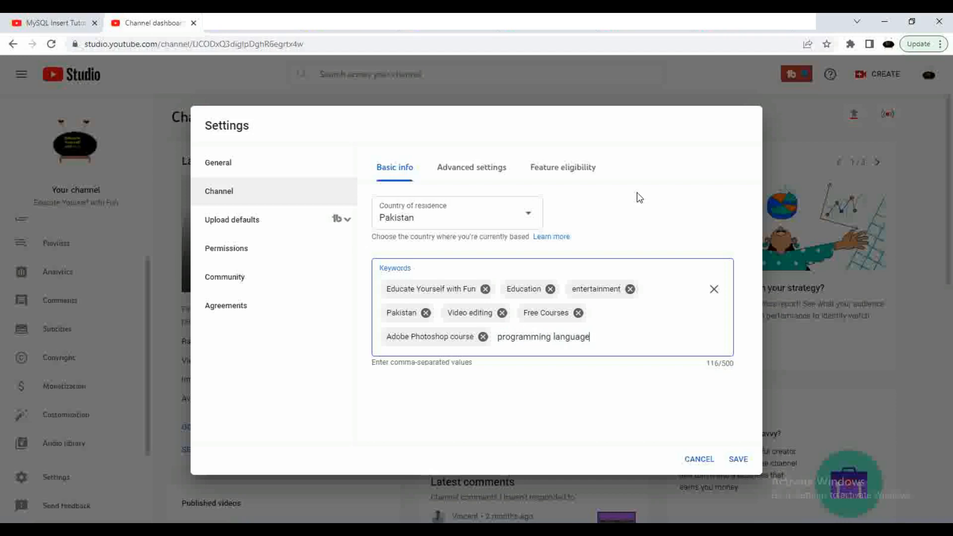
pyautogui.write(',A')
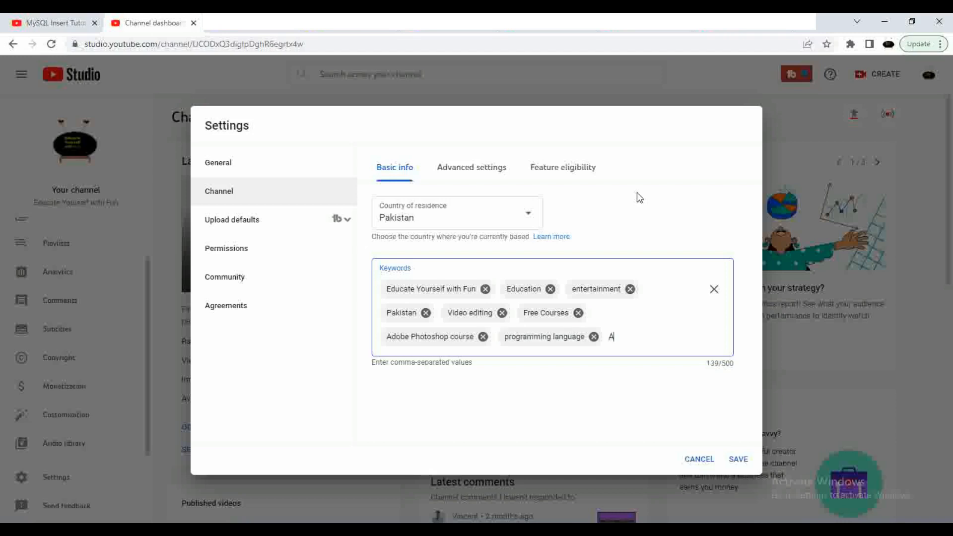
pyautogui.write('ssignment')
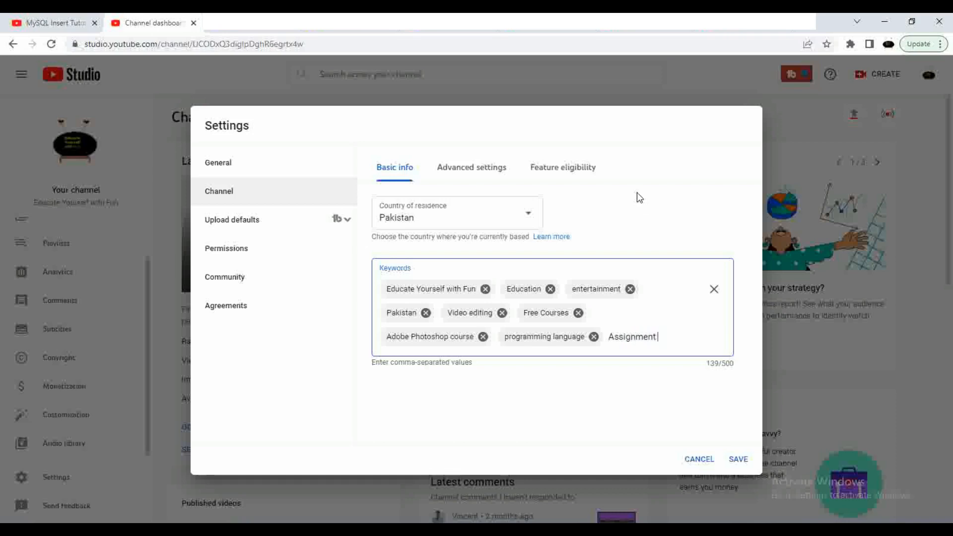
pyautogui.write(' Solution')
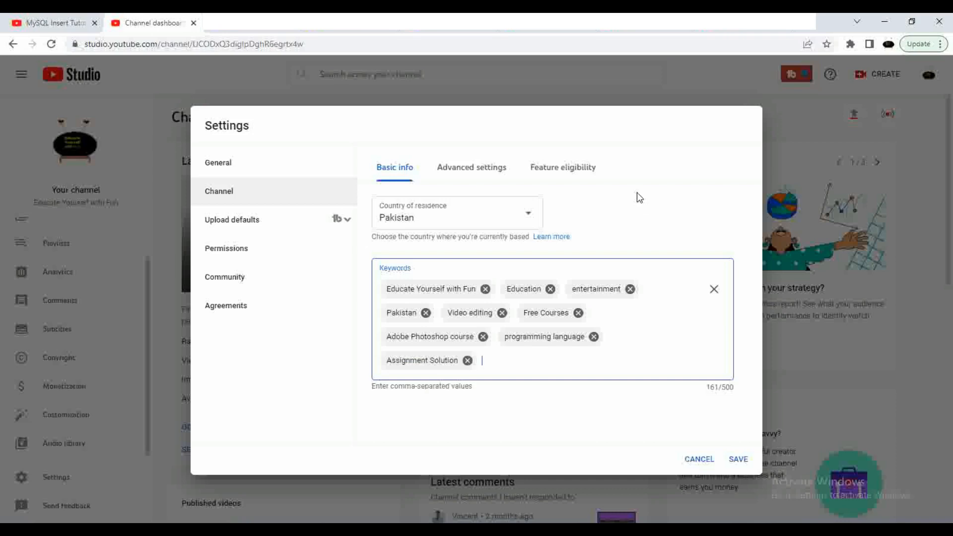
pyautogui.write(',Graphic Designing')
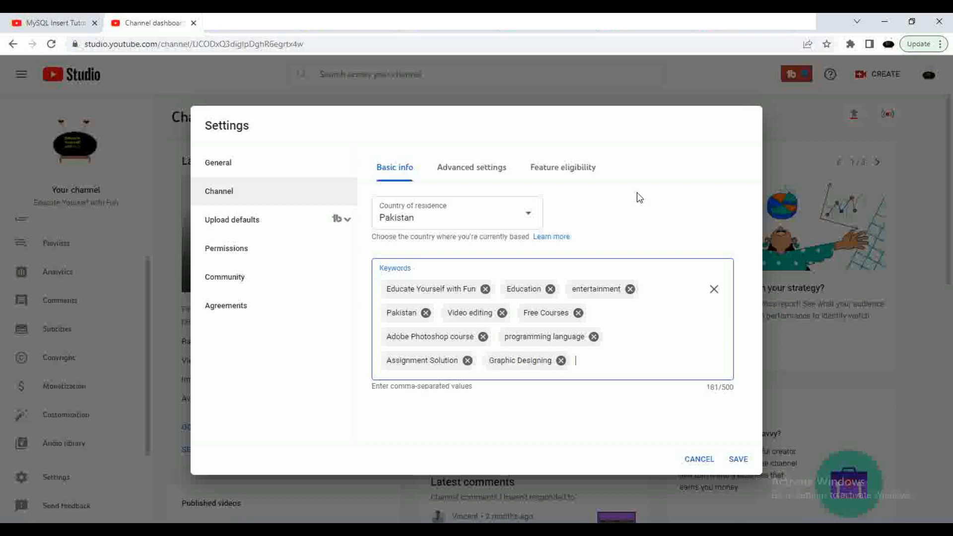
pyautogui.write(',3D animation')
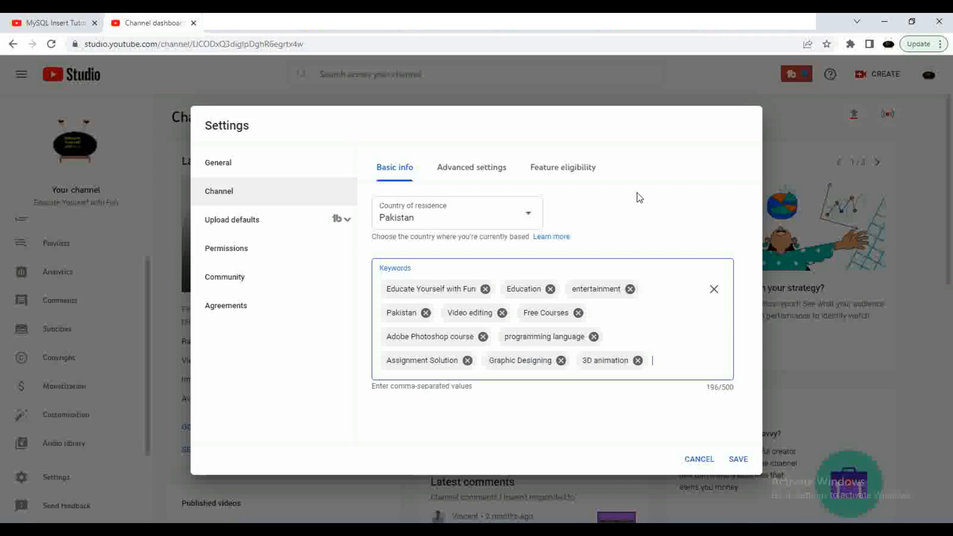
# Step: Add the channel keyword "Sindh text Board"
pyautogui.write(',Sindh')
pyautogui.write(' Board')
pyautogui.press('Left')
pyautogui.press('Left')
pyautogui.press('Left')
pyautogui.press('Left')
pyautogui.press('Left')
pyautogui.write('text')
pyautogui.press('Right')
pyautogui.press('Right')
pyautogui.press('Right')
pyautogui.press('Right')
pyautogui.press('Return')
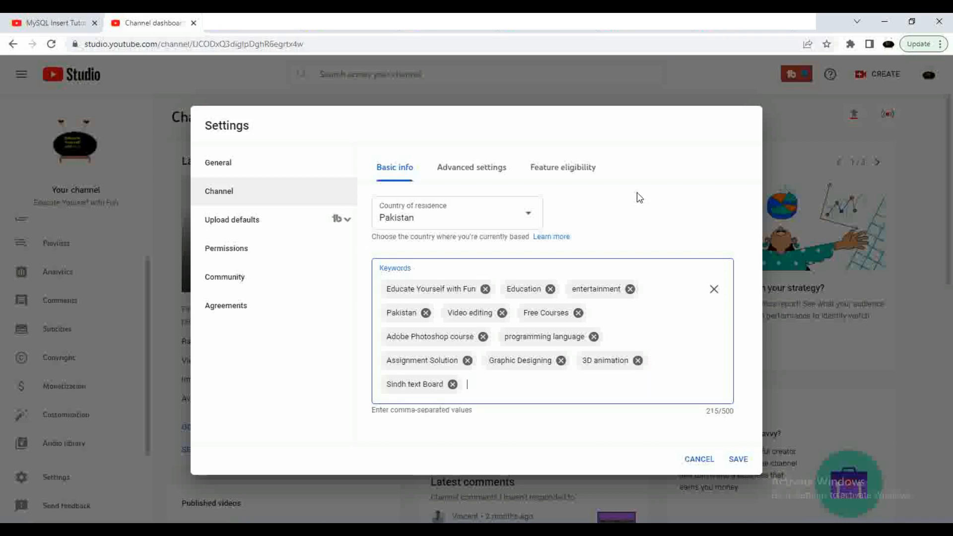
# Step: Add the channel keyword "Vlogs" and save the channel settings
pyautogui.write('Vlogs')
pyautogui.press('Return')
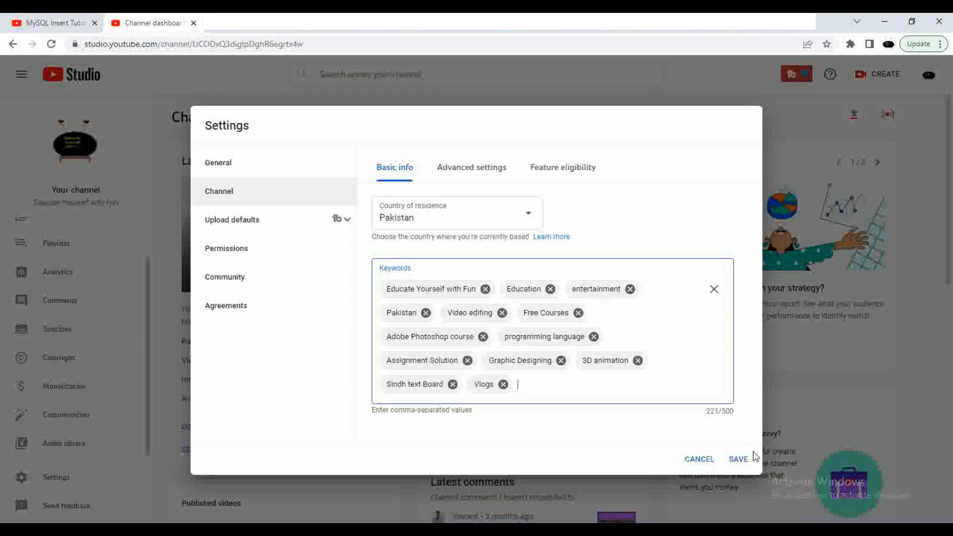
pyautogui.click(738, 460)
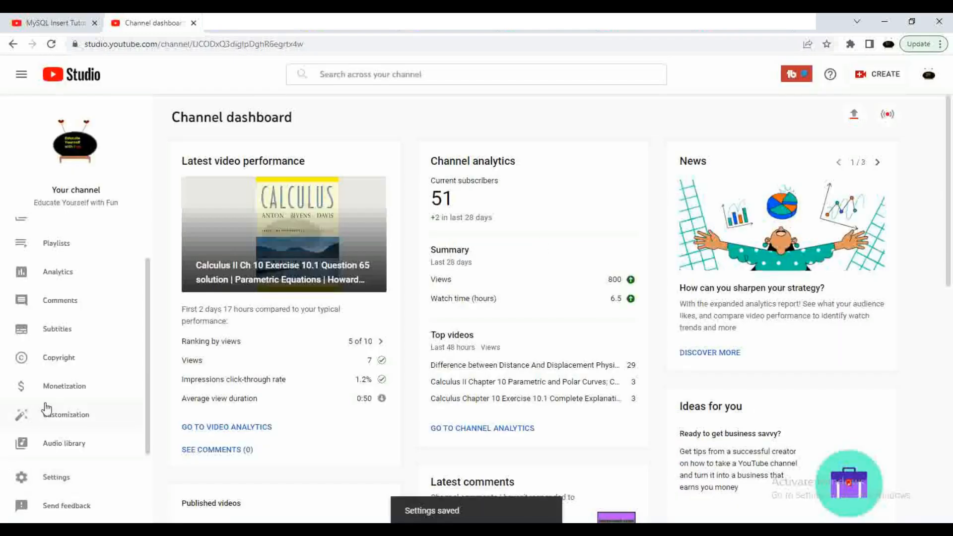
# Step: Reopen the channel settings and examine the saved keywords, the advanced settings and the feature eligibility
pyautogui.click(53, 477)
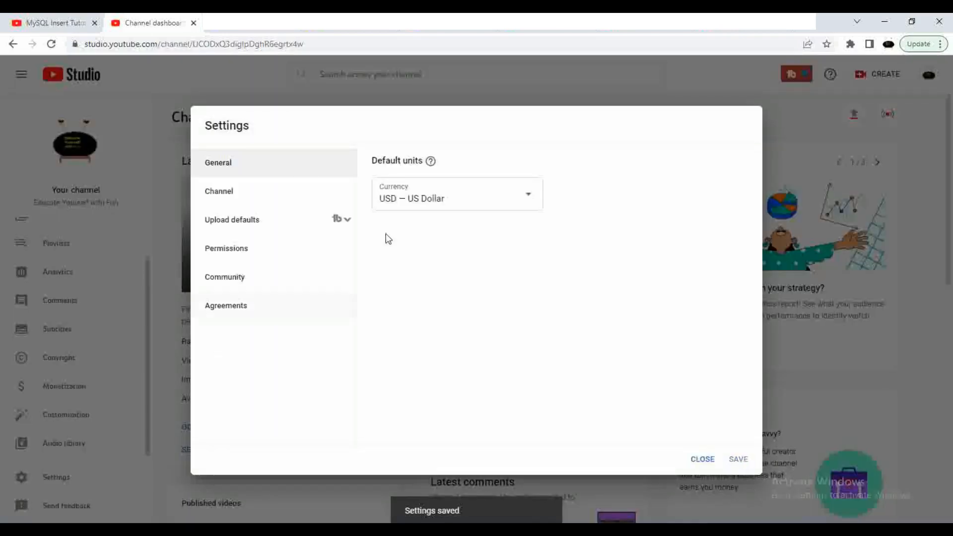
pyautogui.click(280, 196)
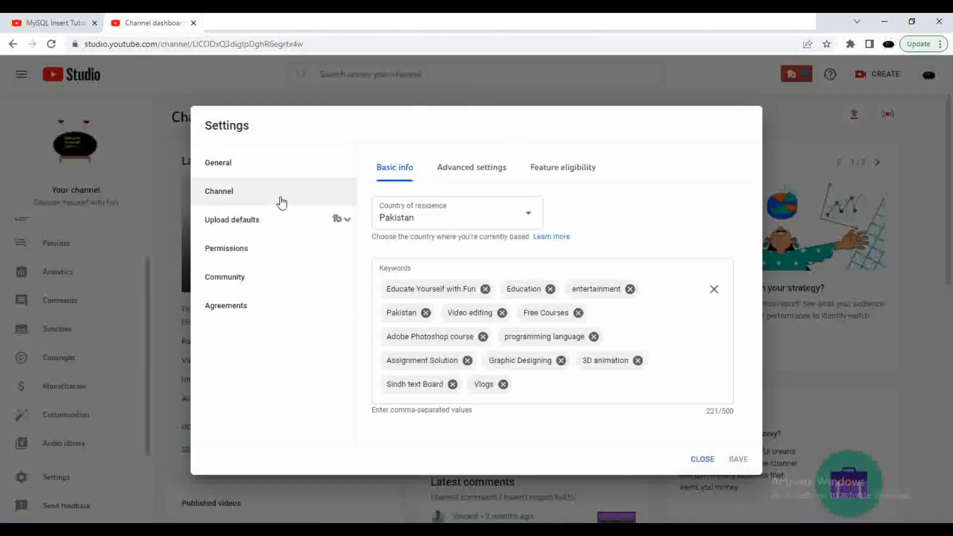
pyautogui.click(483, 169)
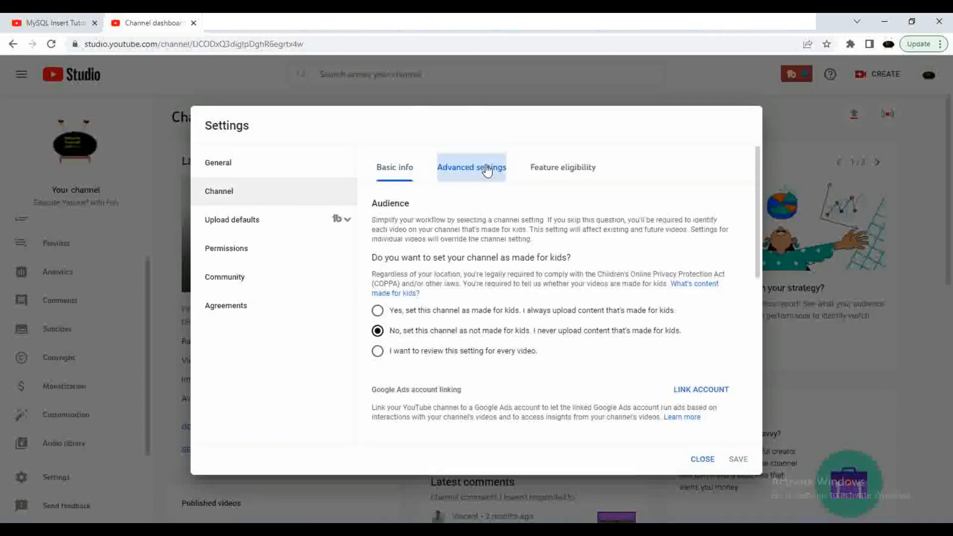
pyautogui.scroll(-10, 631, 288)
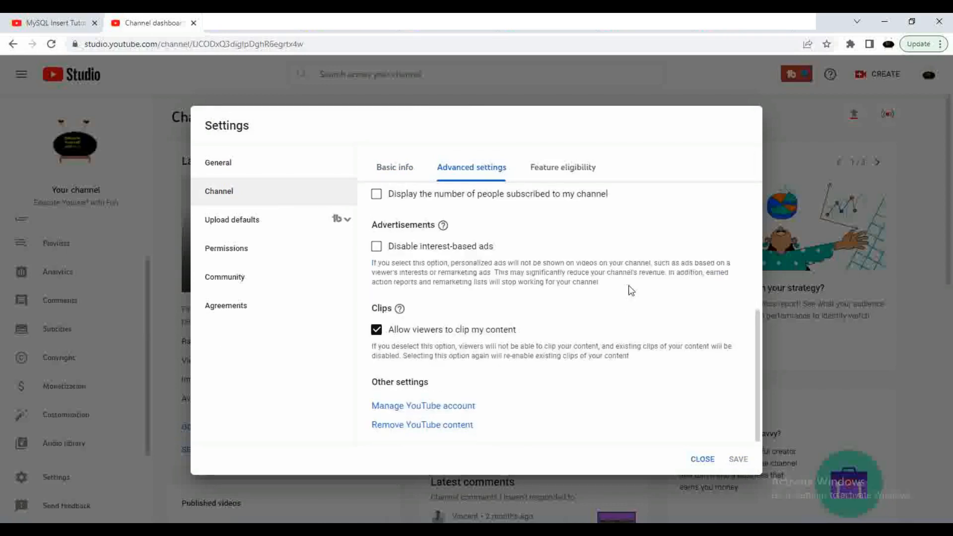
pyautogui.click(582, 168)
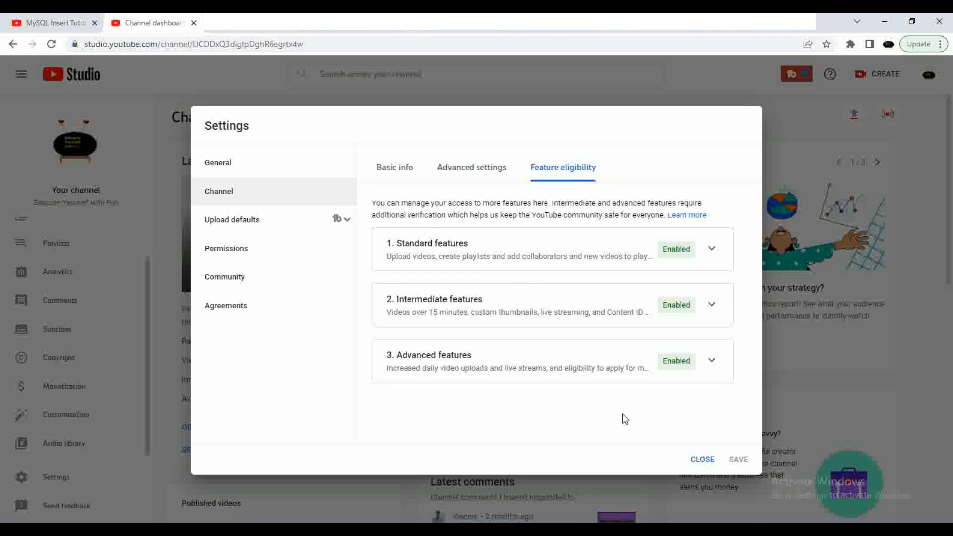
# Step: Examine the basic upload defaults, including the visibility options, and open the channel permissions
pyautogui.click(229, 232)
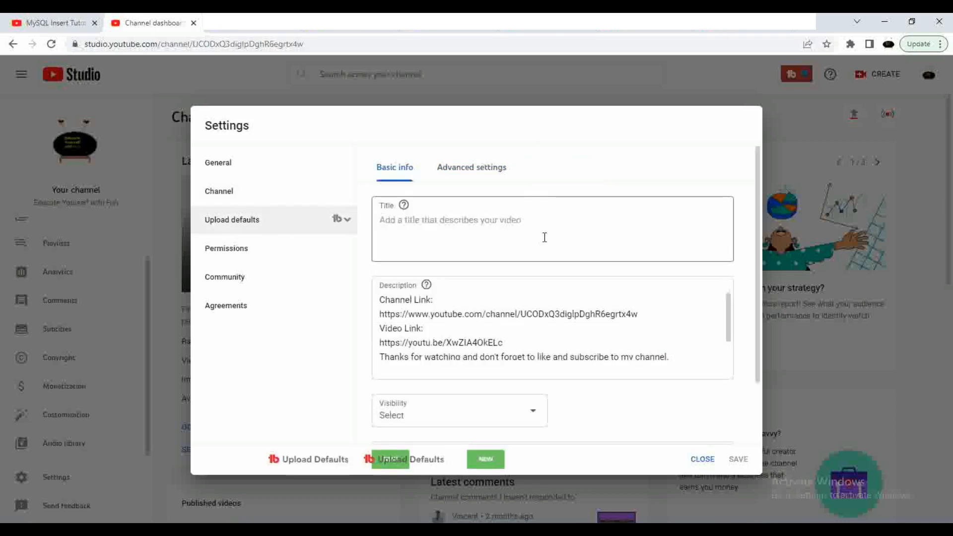
pyautogui.scroll(-3, 543, 235)
pyautogui.scroll(-3, 540, 237)
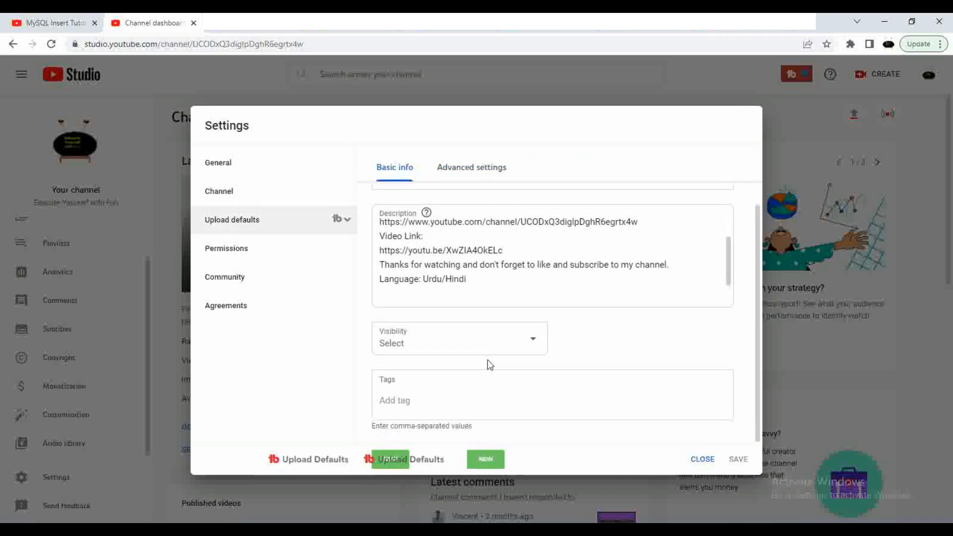
pyautogui.click(538, 350)
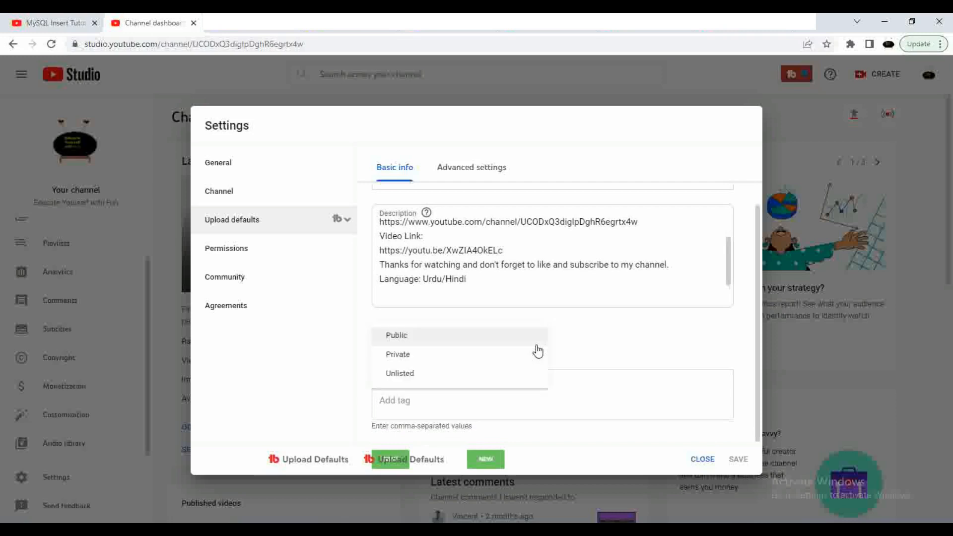
pyautogui.click(646, 342)
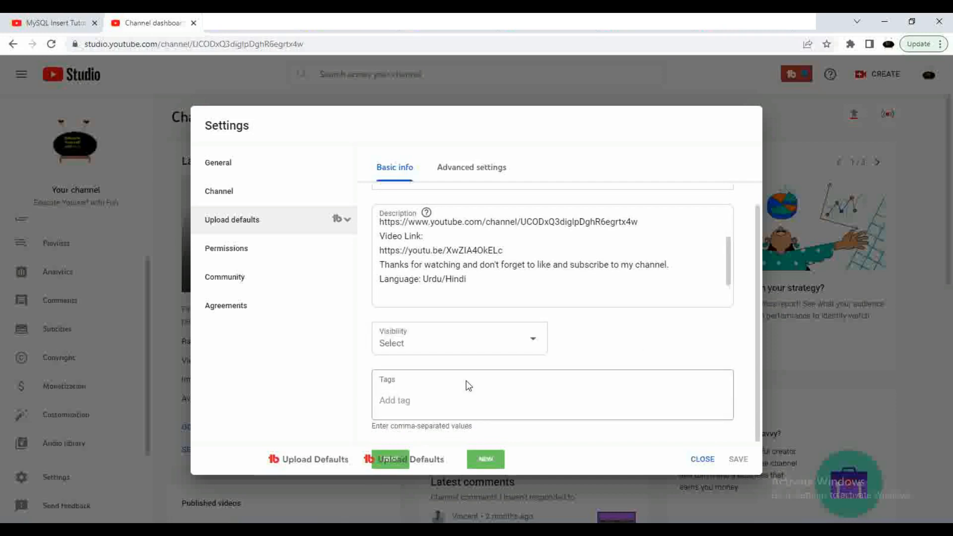
pyautogui.click(240, 251)
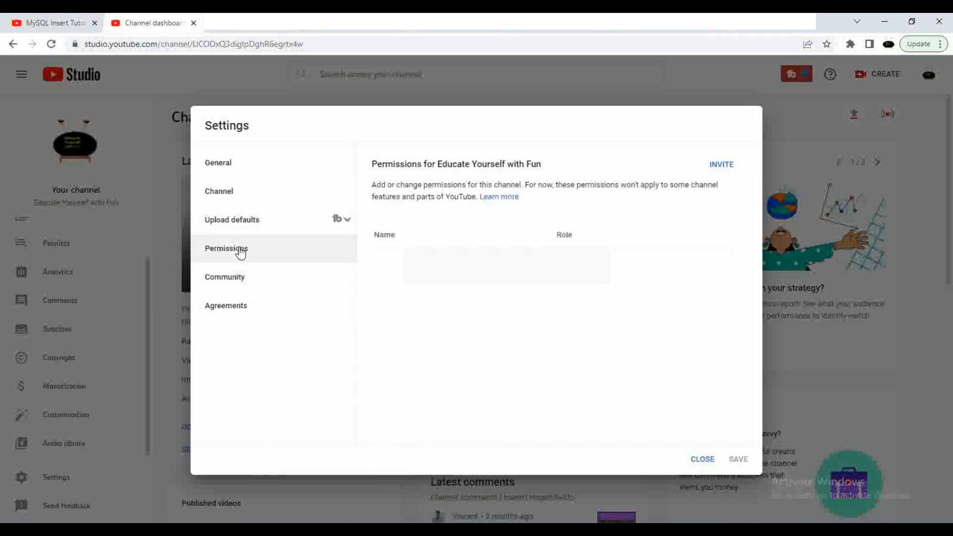
# Step: Examine the community settings, covering the automated filters and comment defaults, and open the agreements section
pyautogui.click(238, 281)
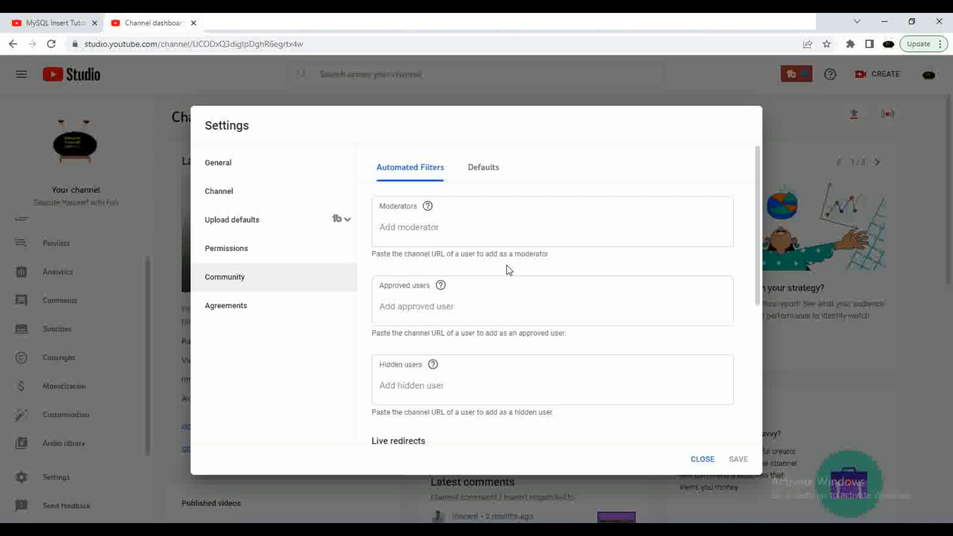
pyautogui.scroll(-3, 509, 270)
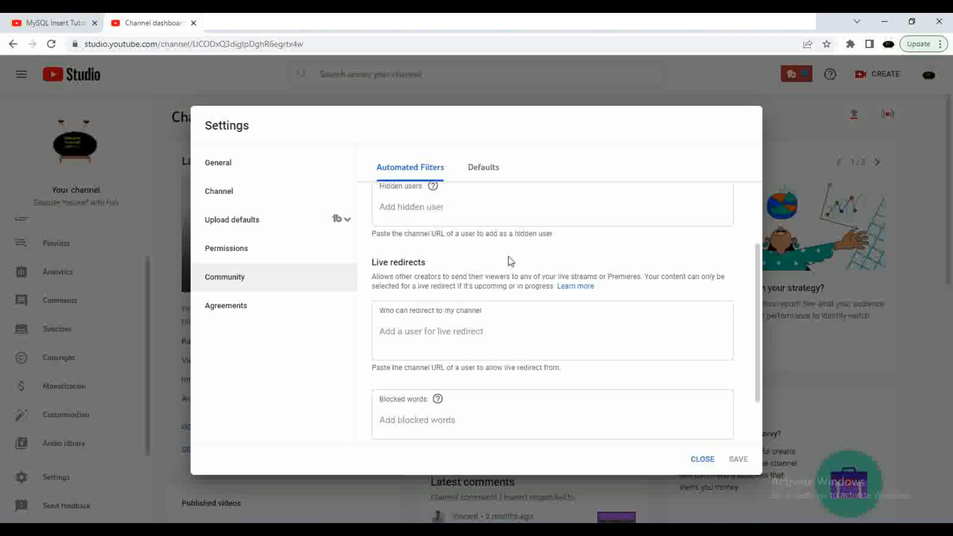
pyautogui.scroll(-2, 508, 256)
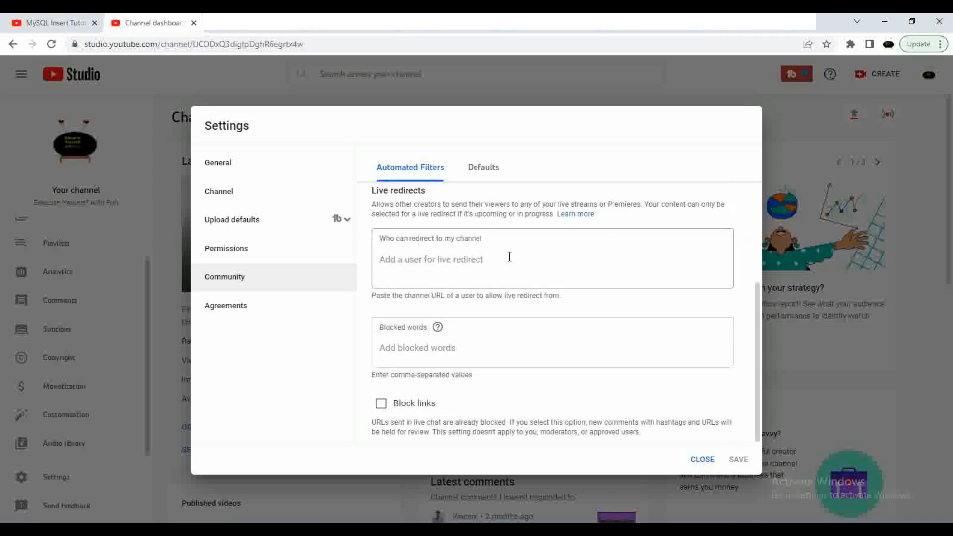
pyautogui.click(480, 168)
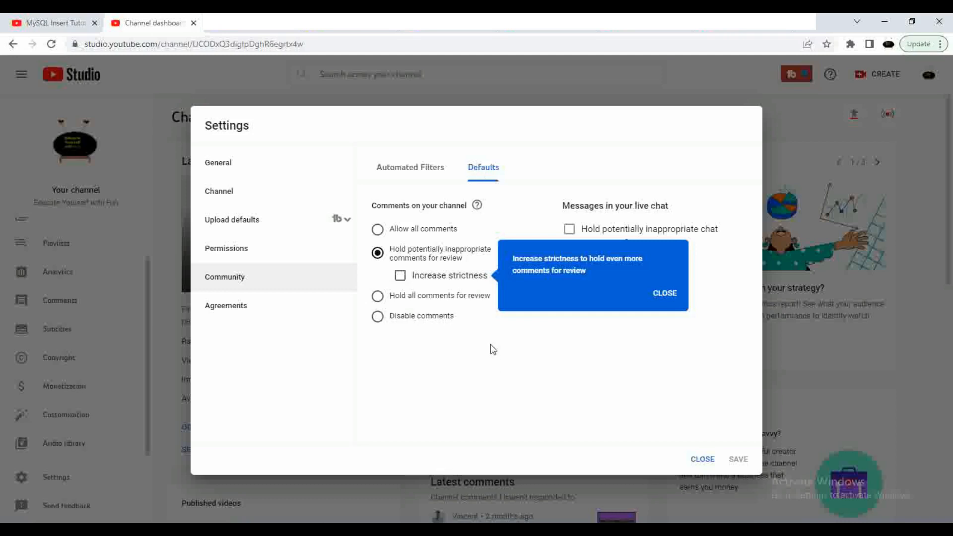
pyautogui.click(227, 305)
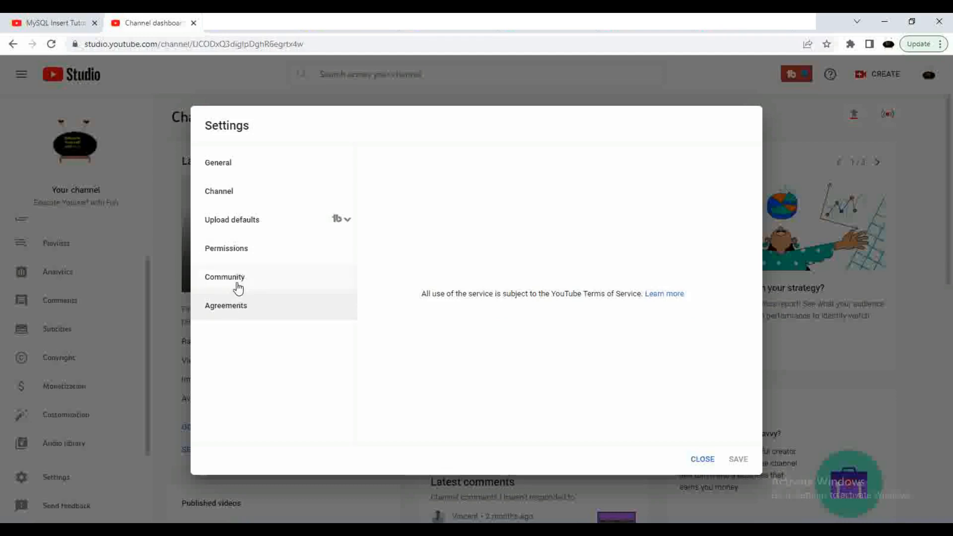
# Step: Review the community automated filters once more and close the channel settings
pyautogui.click(238, 284)
pyautogui.click(247, 261)
pyautogui.click(239, 280)
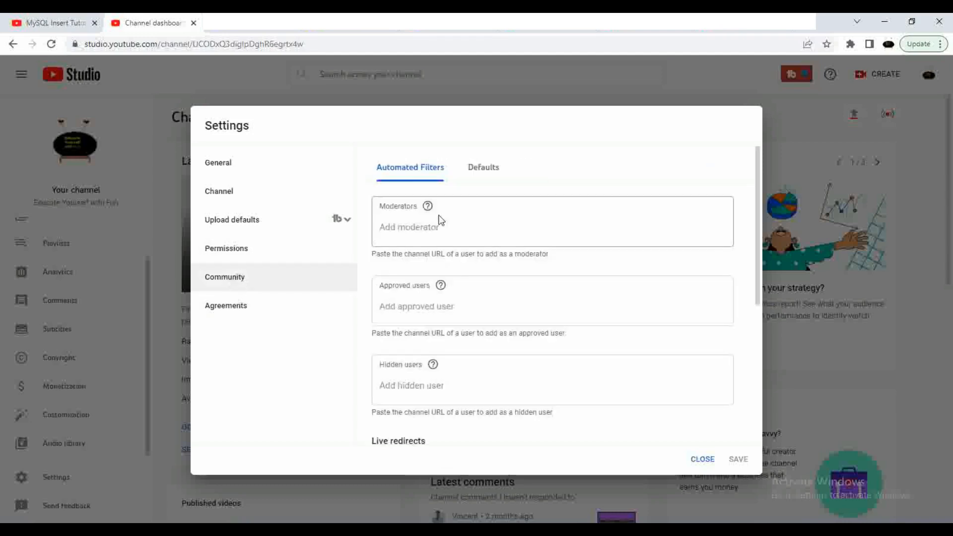
pyautogui.scroll(-5, 440, 219)
pyautogui.scroll(5, 440, 222)
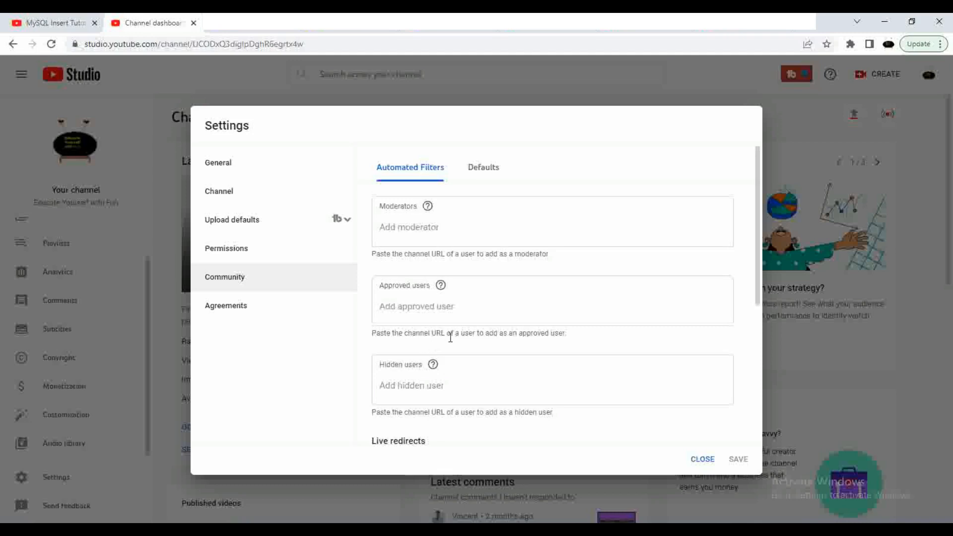
pyautogui.click(689, 460)
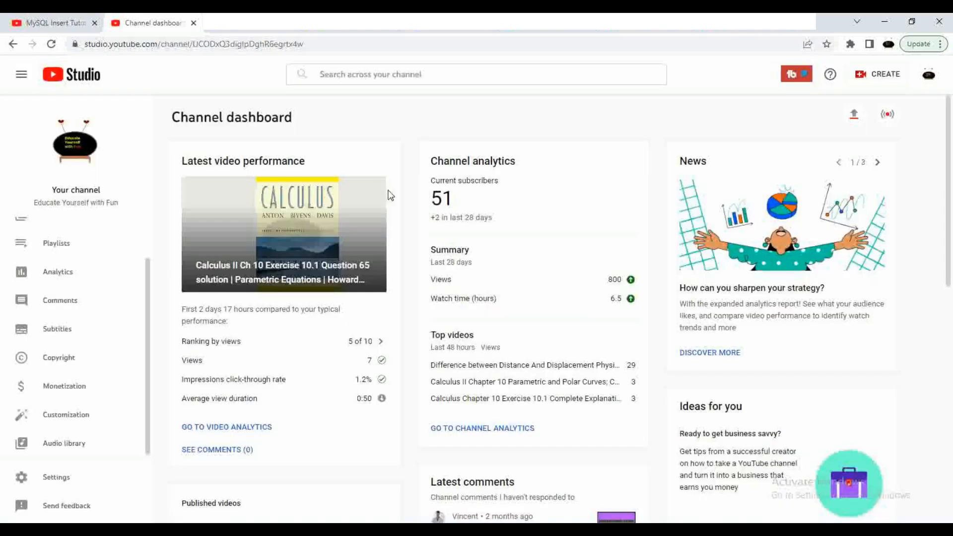
# Step: Examine the channel analytics overview for the last 7 days, the lifetime period and the last 28 days
pyautogui.click(58, 278)
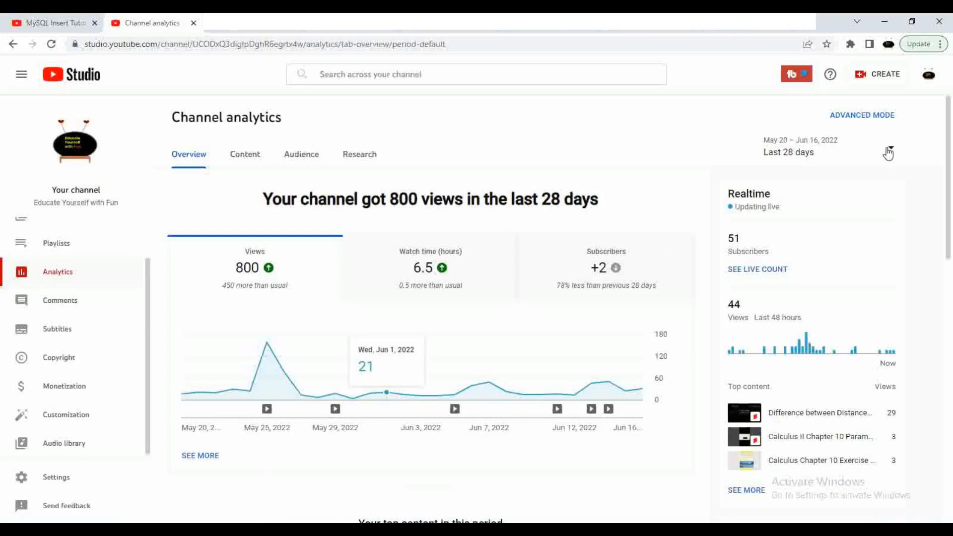
pyautogui.click(888, 154)
pyautogui.click(810, 147)
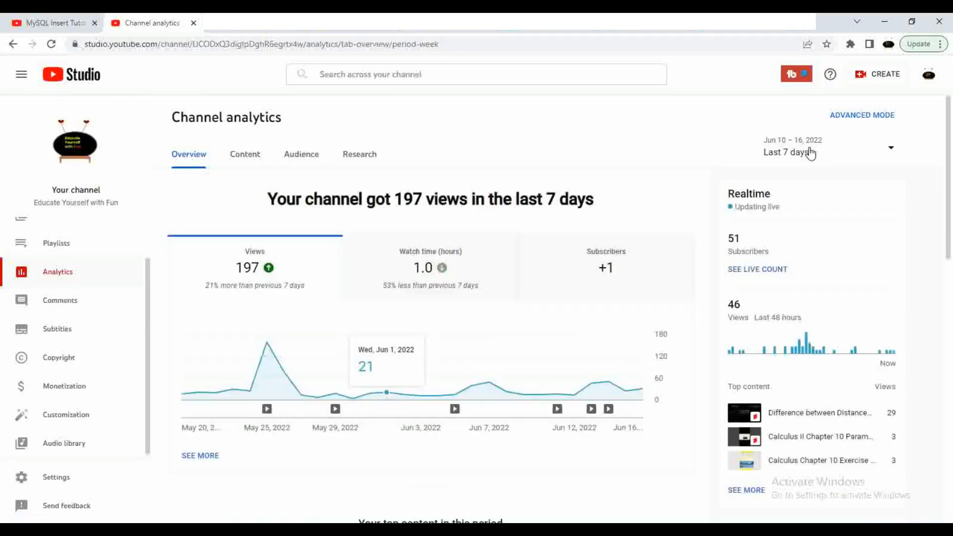
pyautogui.click(808, 157)
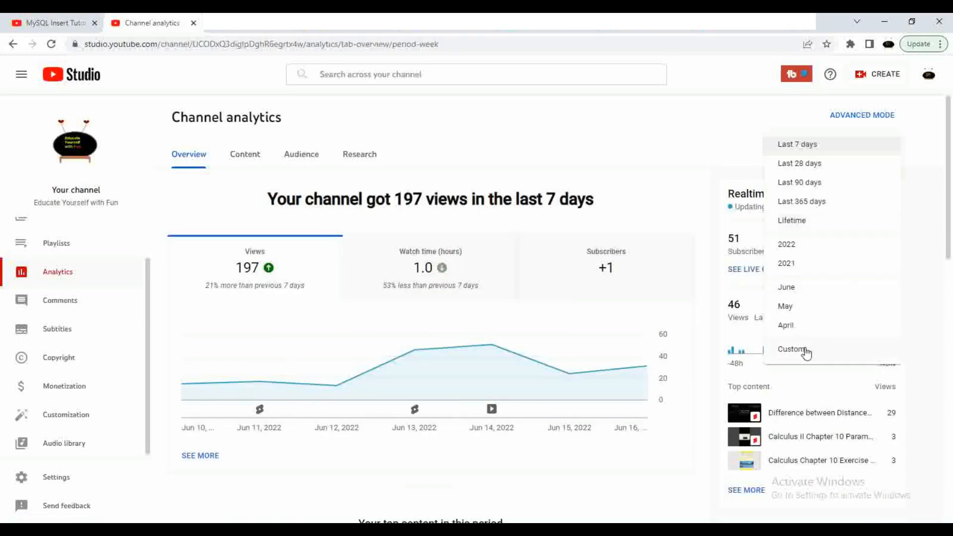
pyautogui.click(789, 221)
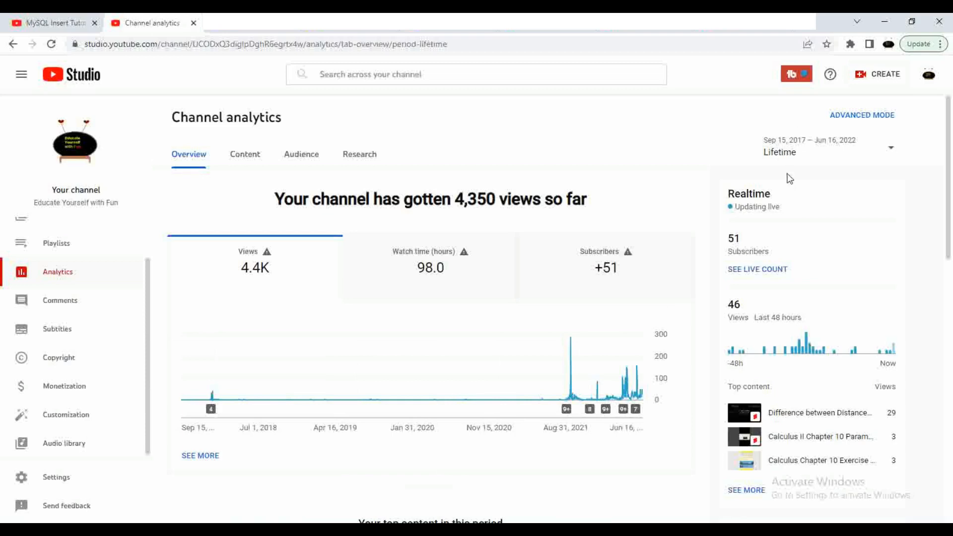
pyautogui.click(804, 154)
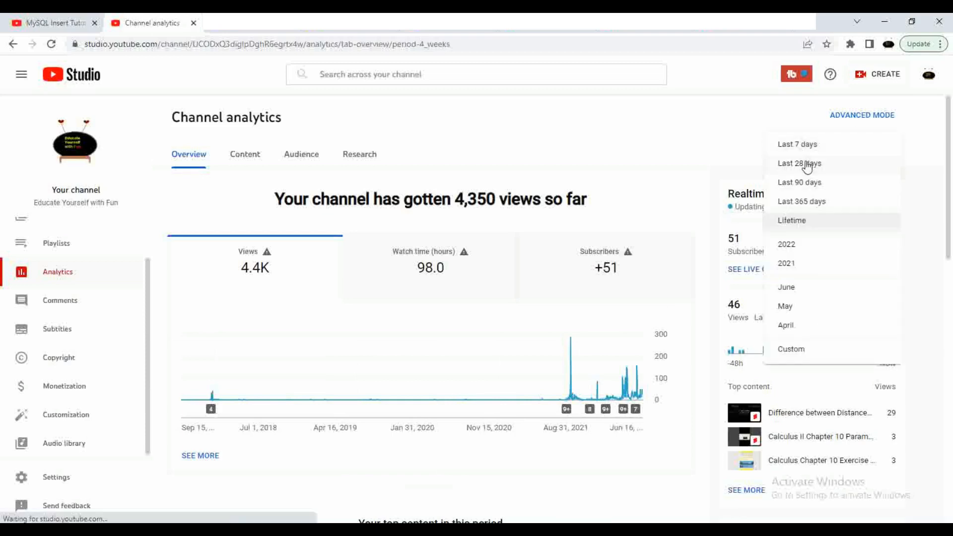
pyautogui.click(807, 163)
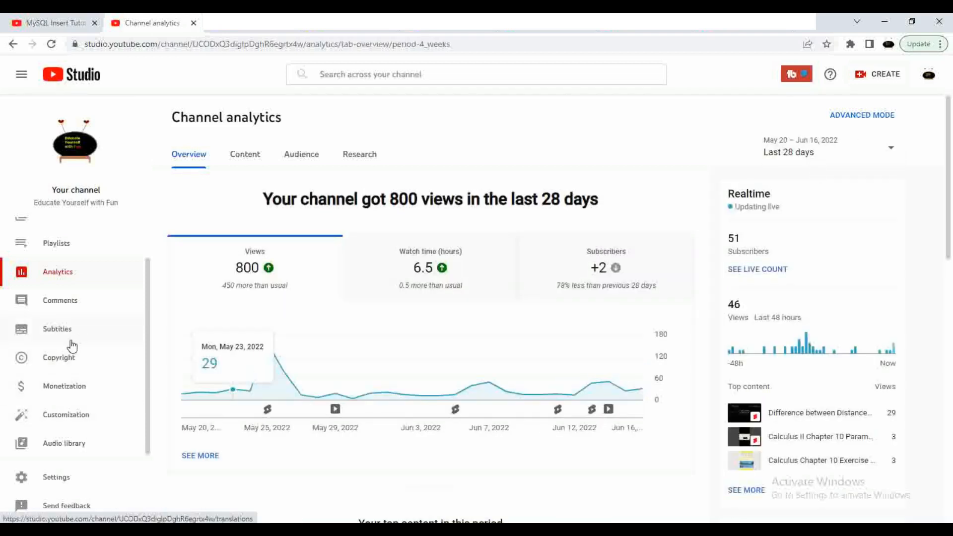
# Step: Examine the channel monetization requirements and the layout section of the channel customization
pyautogui.click(69, 392)
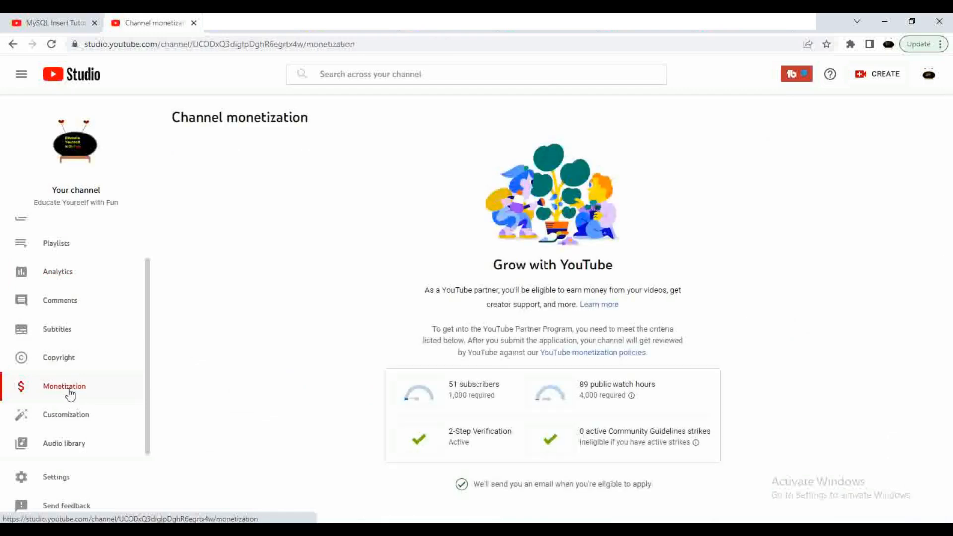
pyautogui.click(56, 421)
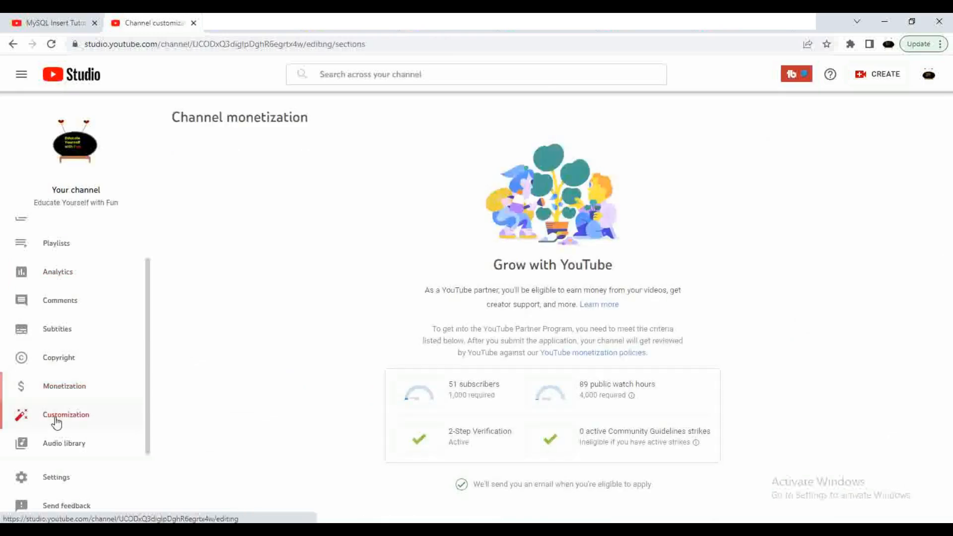
pyautogui.scroll(-3, 494, 152)
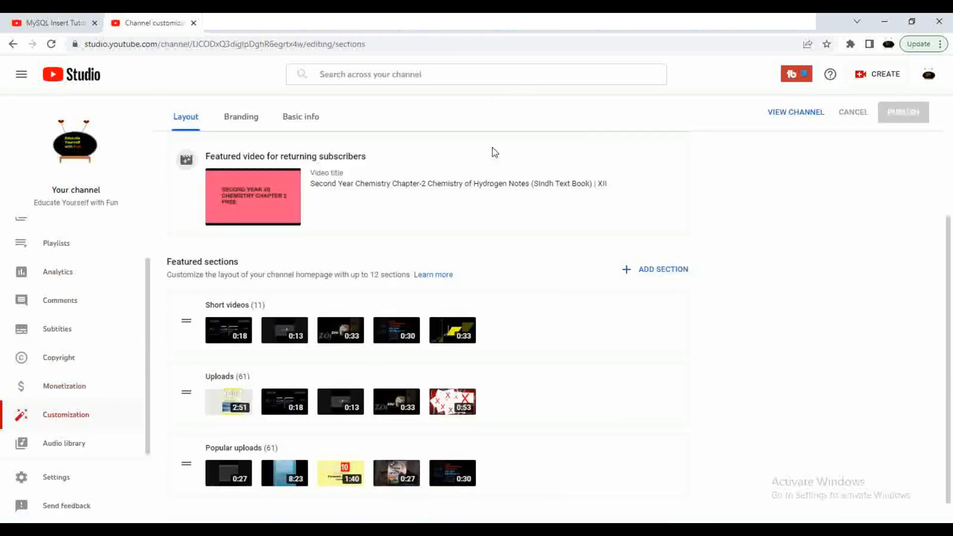
pyautogui.scroll(4, 574, 225)
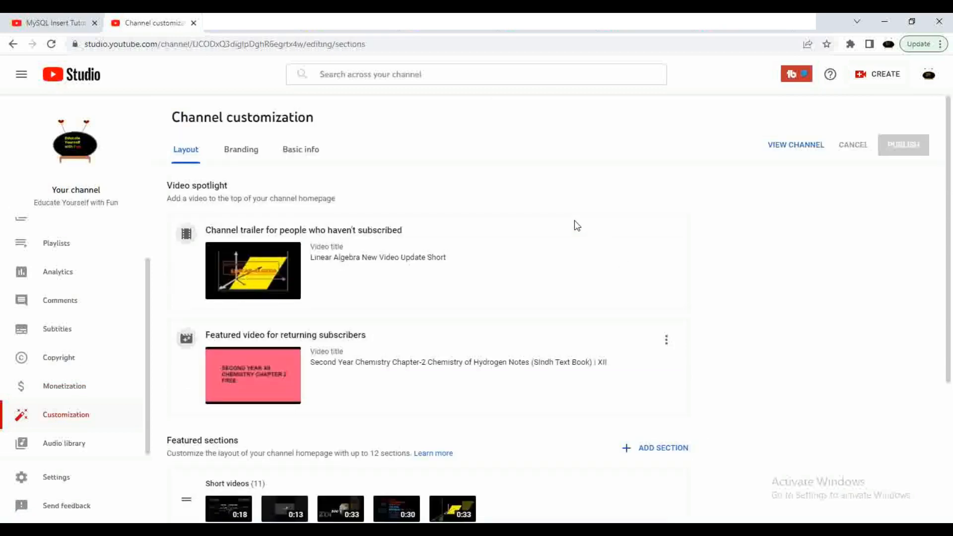
pyautogui.scroll(-1, 574, 225)
pyautogui.scroll(1, 309, 292)
# Step: Change the channel trailer for non-subscribers to the video "The Time is Over The Pepsi Challenge - Accept The Real World Challenge!!"
pyautogui.click(672, 240)
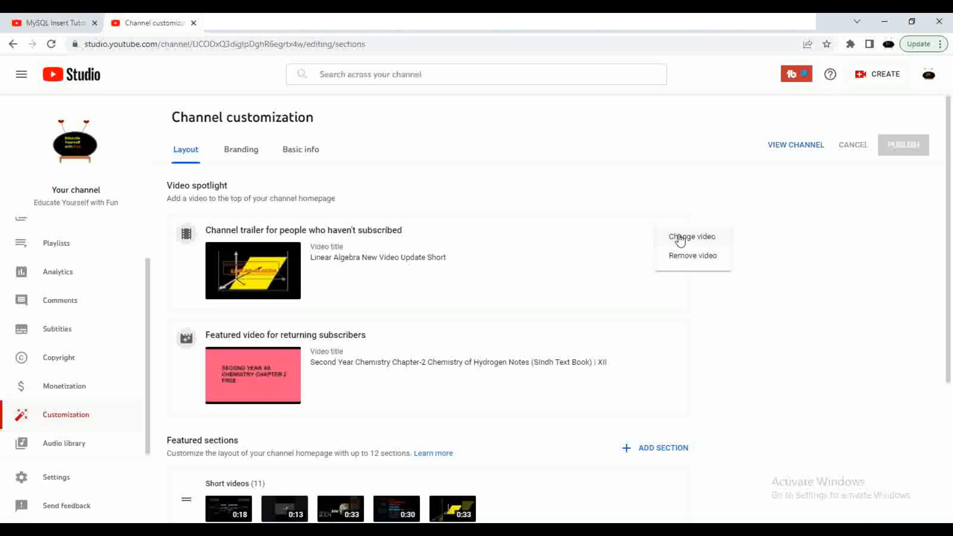
pyautogui.click(678, 235)
pyautogui.click(658, 188)
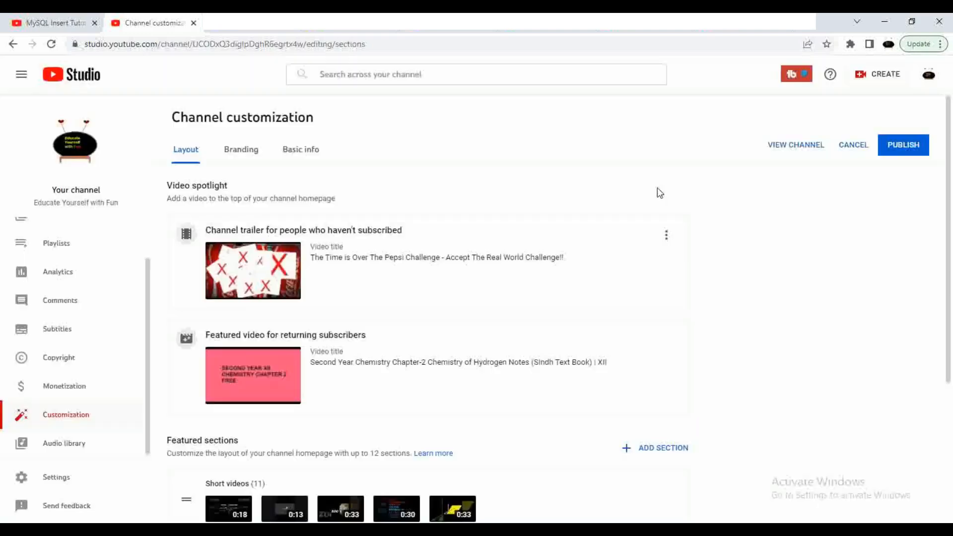
# Step: Change the featured video for returning subscribers to the "Difference between Distance And Displacement" video with the bonus physics tip
pyautogui.scroll(-3, 556, 307)
pyautogui.scroll(4, 563, 289)
pyautogui.scroll(-3, 562, 287)
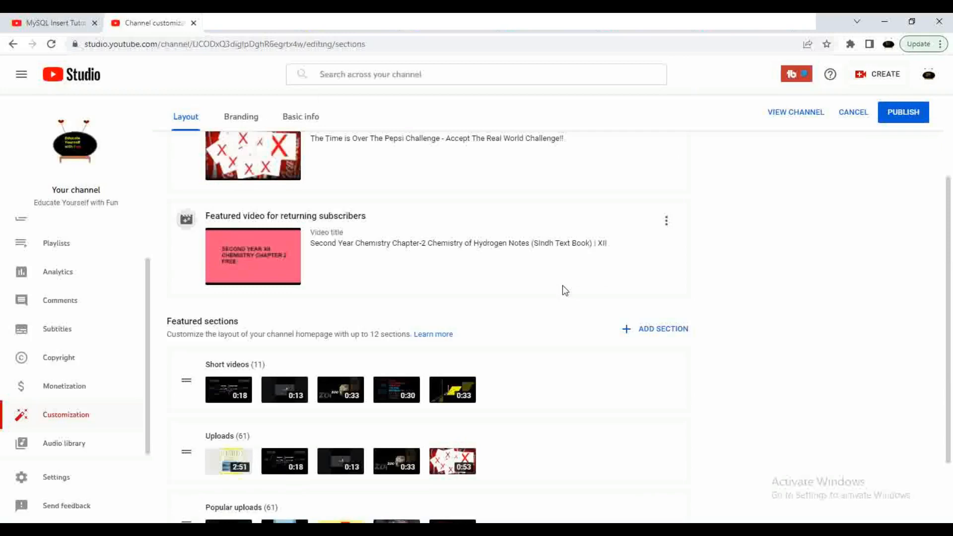
pyautogui.click(666, 220)
pyautogui.click(679, 221)
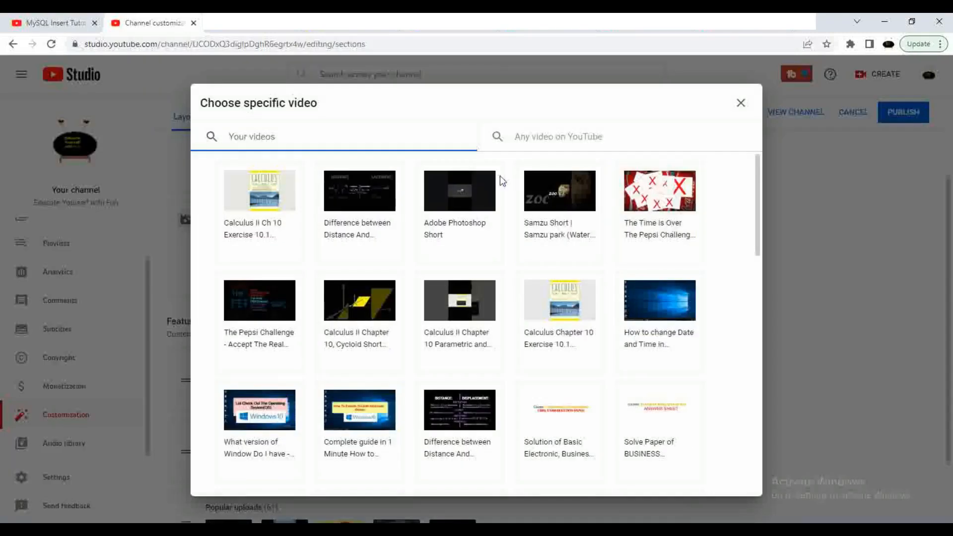
pyautogui.click(440, 383)
# Step: Check the options for managing and adding featured sections, and publish the layout changes
pyautogui.scroll(-2, 544, 276)
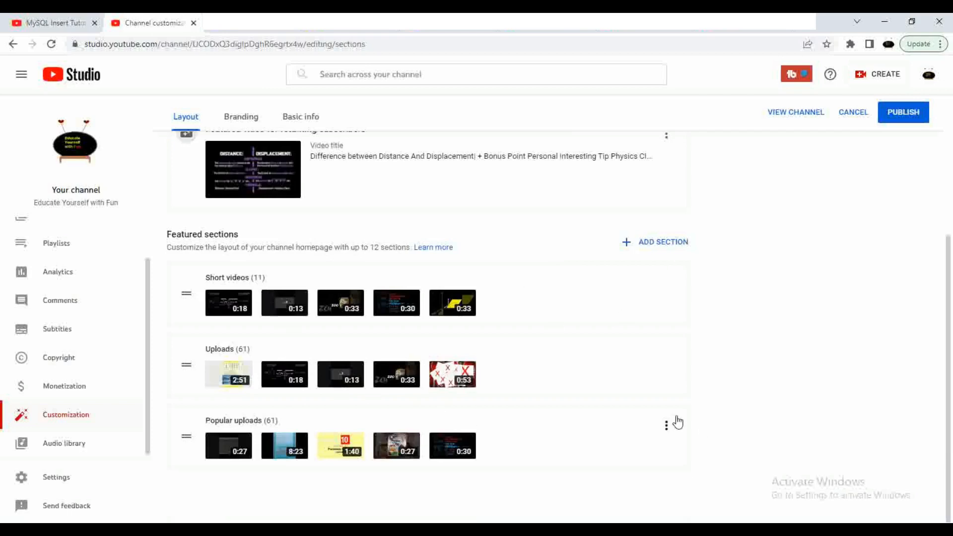
pyautogui.click(666, 425)
pyautogui.click(615, 446)
pyautogui.moveTo(187, 299)
pyautogui.mouseDown()
pyautogui.moveTo(176, 392)
pyautogui.moveTo(188, 301)
pyautogui.mouseUp()
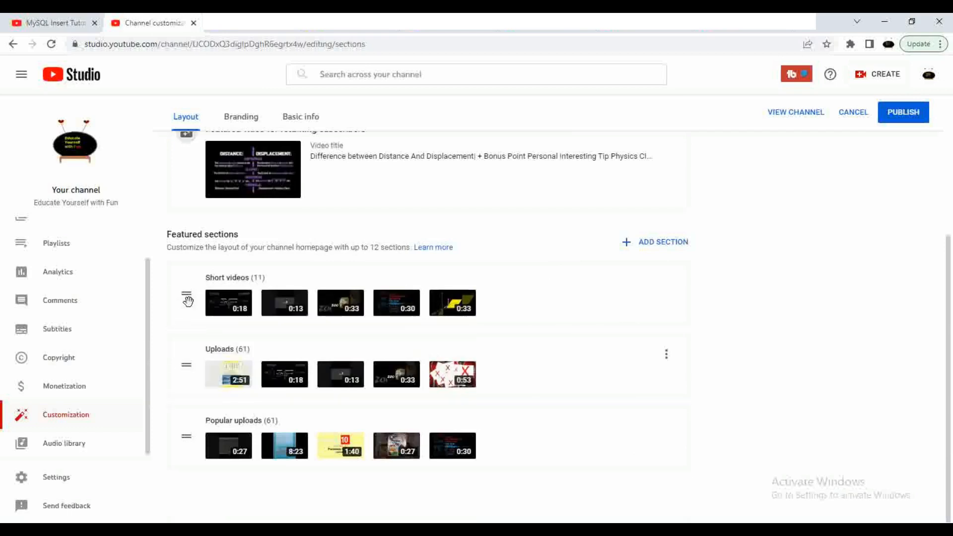
pyautogui.click(670, 243)
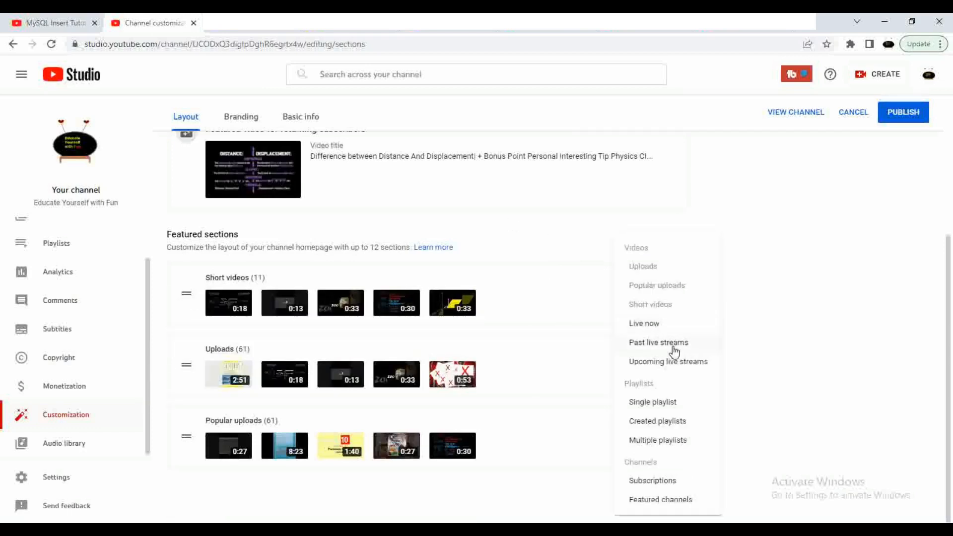
pyautogui.click(801, 442)
pyautogui.scroll(4, 747, 237)
pyautogui.click(892, 149)
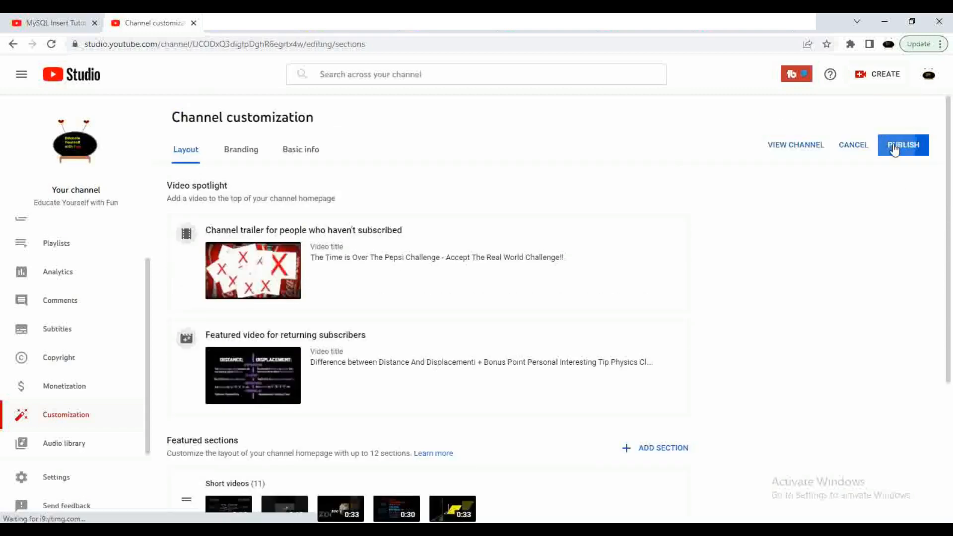
# Step: Examine the channel's branding images and video watermark, and its basic info with description, URL, links and contact details
pyautogui.click(251, 150)
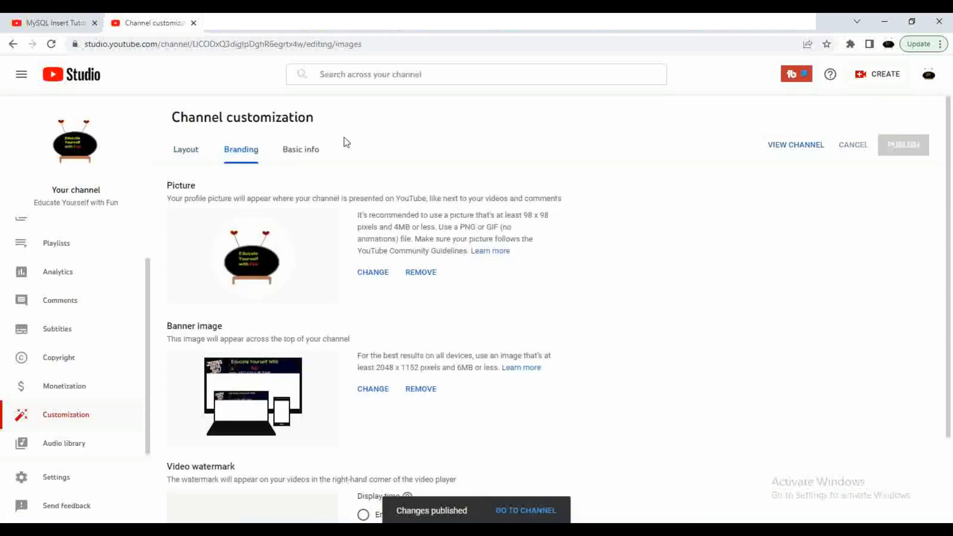
pyautogui.scroll(-3, 729, 185)
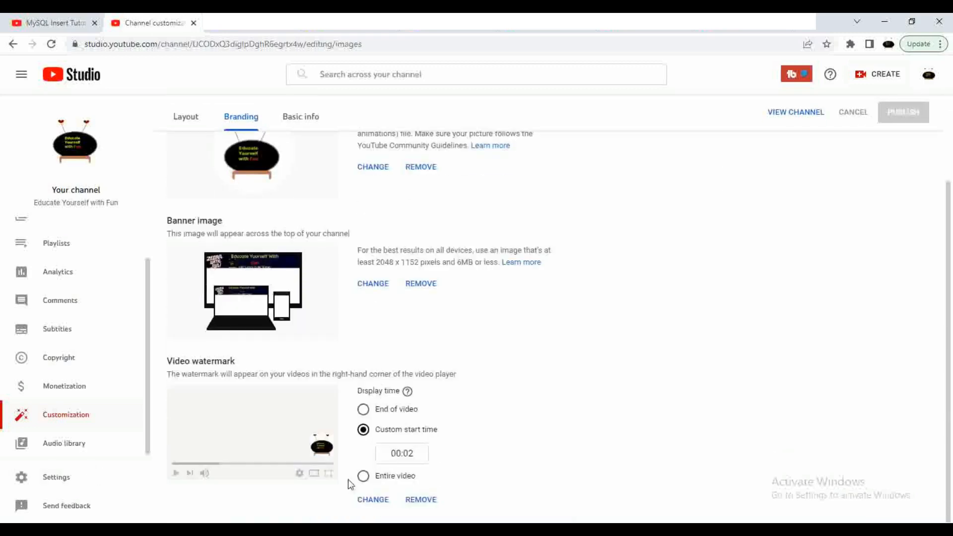
pyautogui.scroll(3, 568, 198)
pyautogui.click(300, 149)
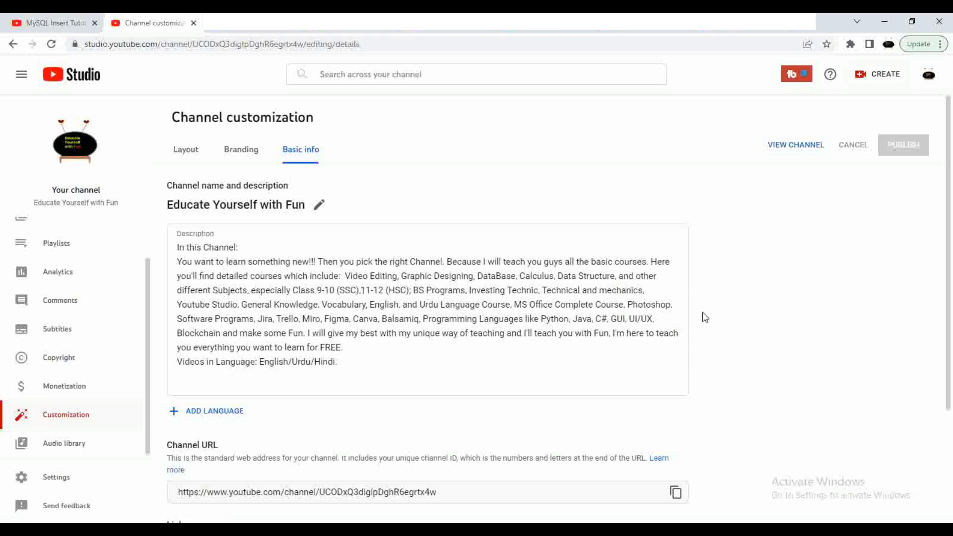
pyautogui.scroll(-3, 702, 312)
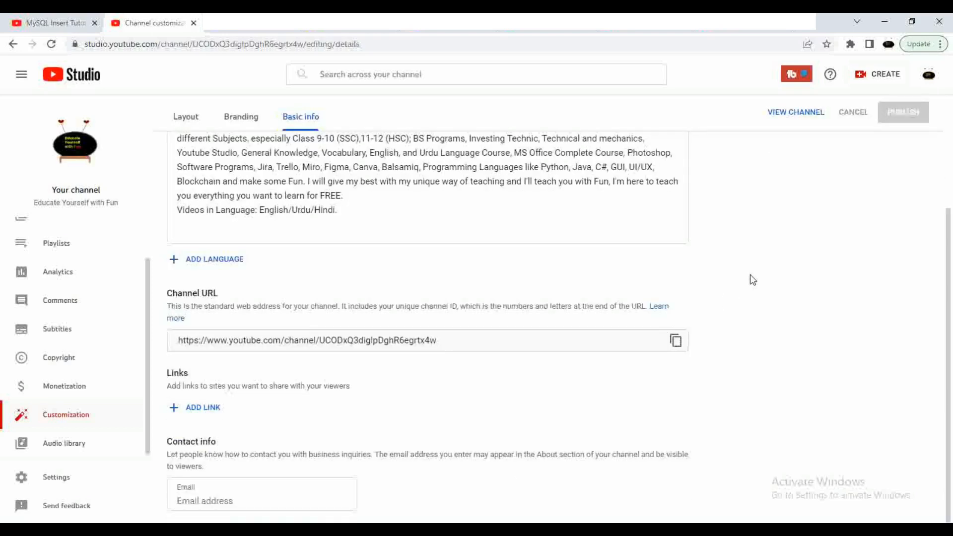
pyautogui.scroll(3, 594, 390)
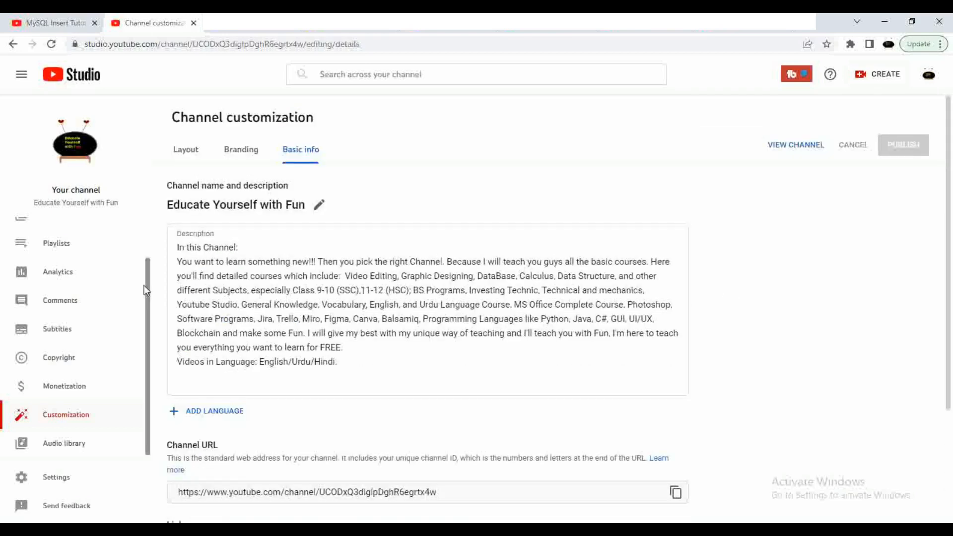
pyautogui.scroll(1, 58, 302)
pyautogui.scroll(-3, 310, 288)
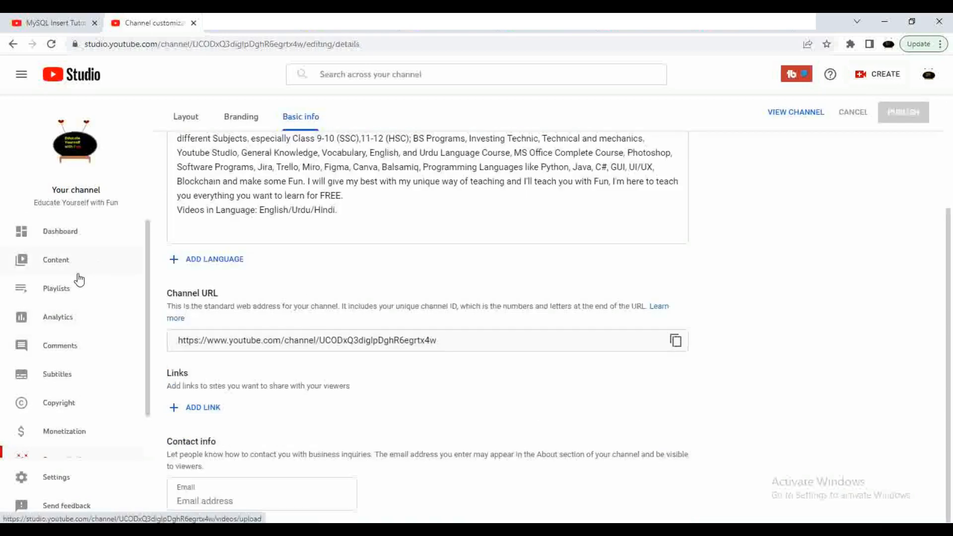
# Step: Look through the channel dashboard and open the channel's video content list
pyautogui.click(66, 237)
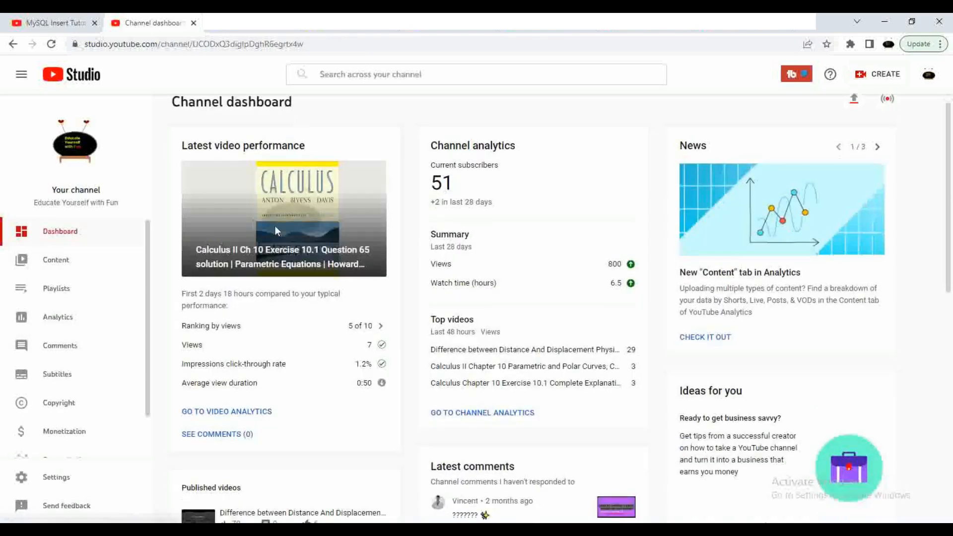
pyautogui.scroll(-10, 276, 229)
pyautogui.scroll(10, 276, 231)
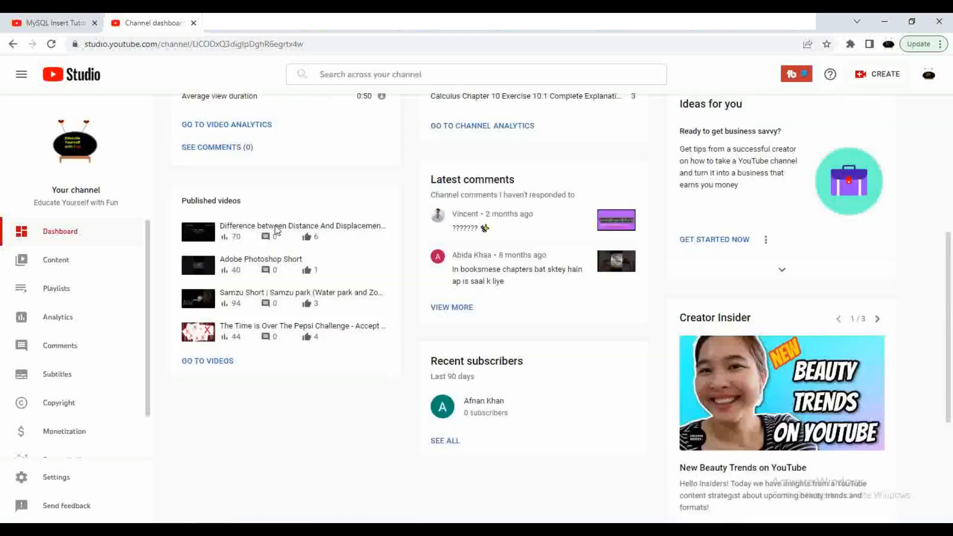
pyautogui.click(69, 263)
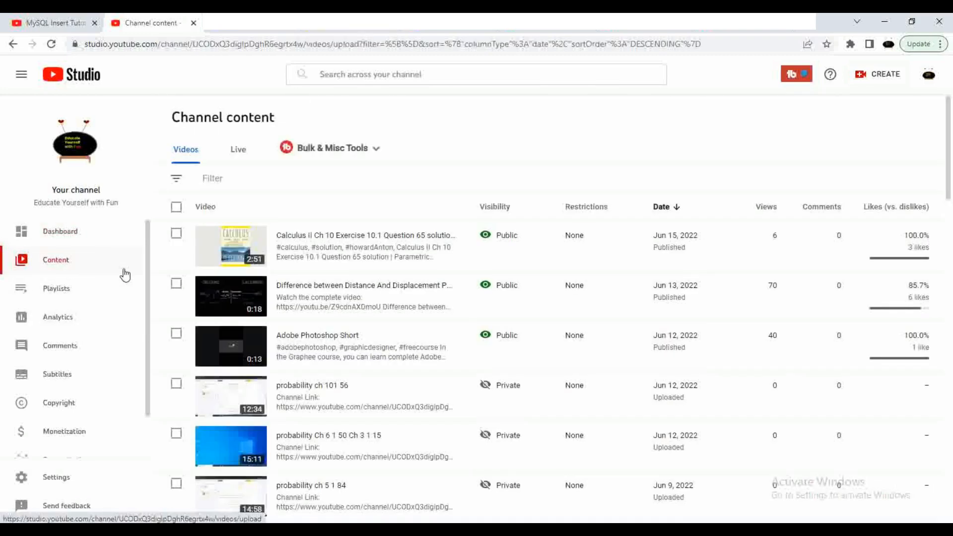
# Step: Open the channel's advanced settings and check the audience choice on content made for kids
pyautogui.scroll(-1, 69, 397)
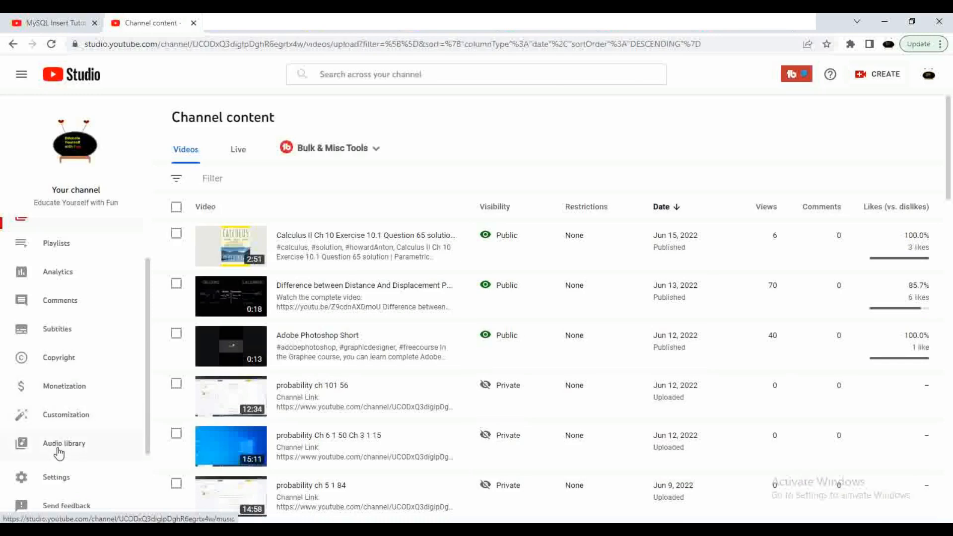
pyautogui.click(69, 474)
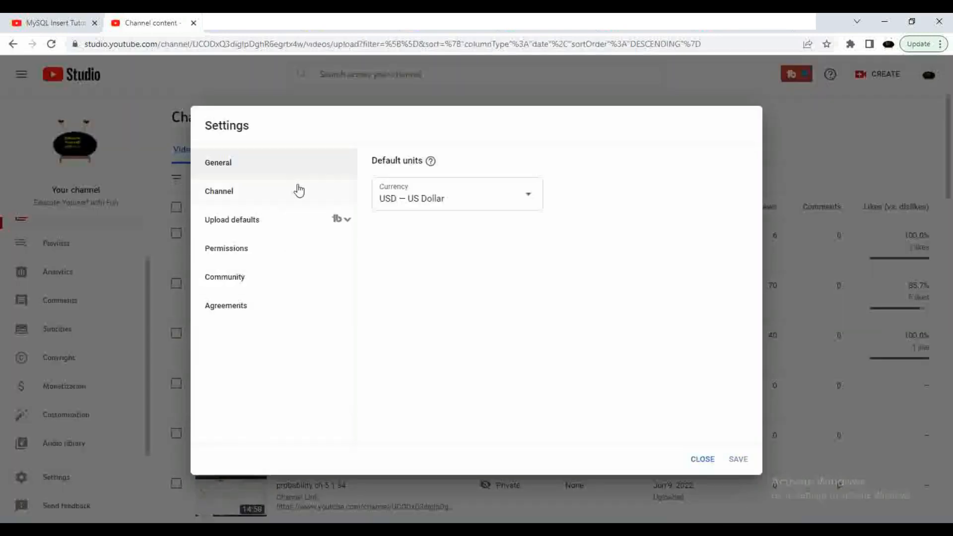
pyautogui.click(278, 194)
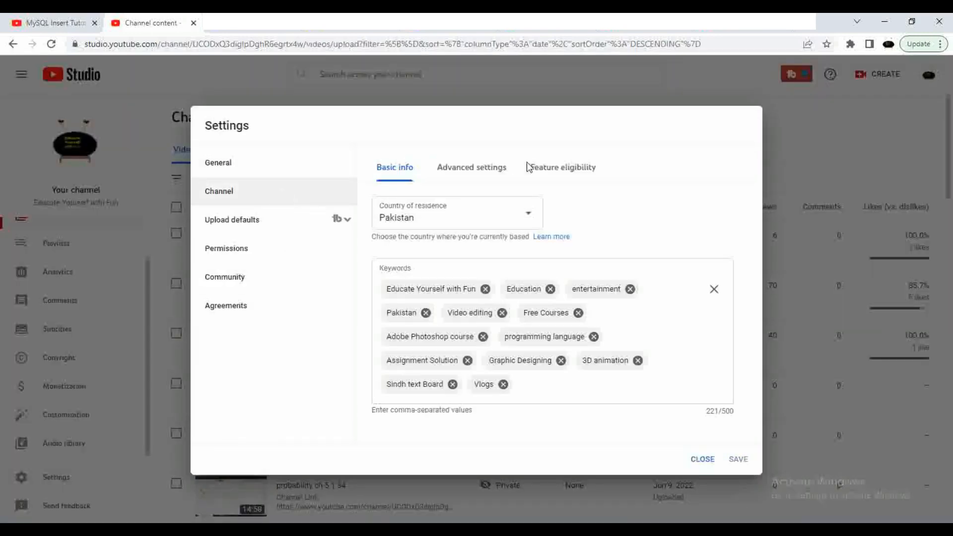
pyautogui.click(468, 177)
pyautogui.scroll(-1, 493, 237)
pyautogui.scroll(1, 436, 253)
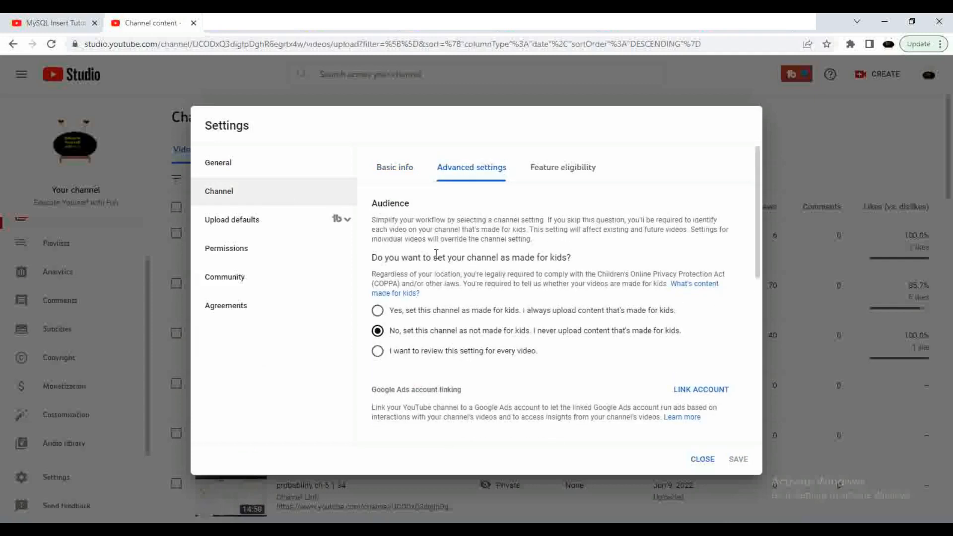
# Step: Enable displaying the number of people subscribed to the channel, check the advertisement and clips options, and save the settings
pyautogui.scroll(-5, 470, 270)
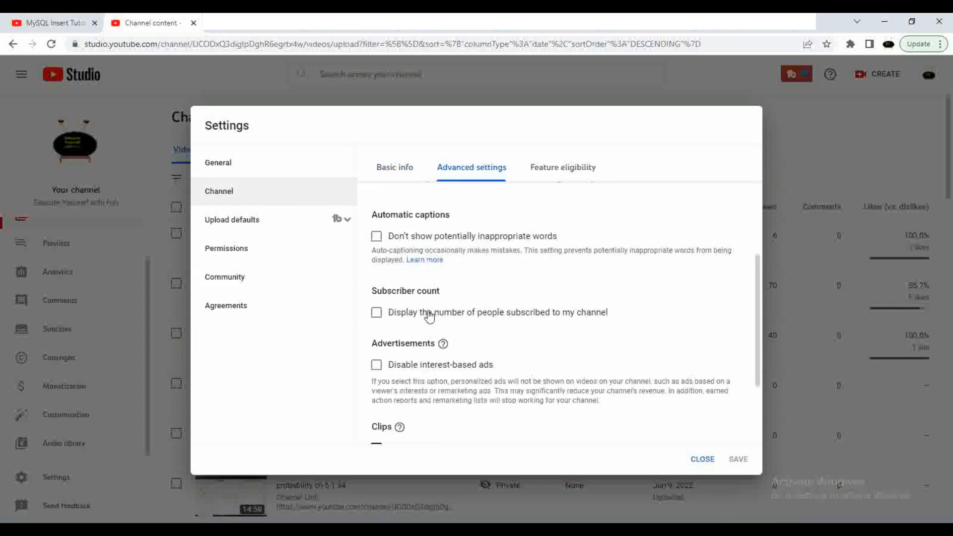
pyautogui.click(446, 318)
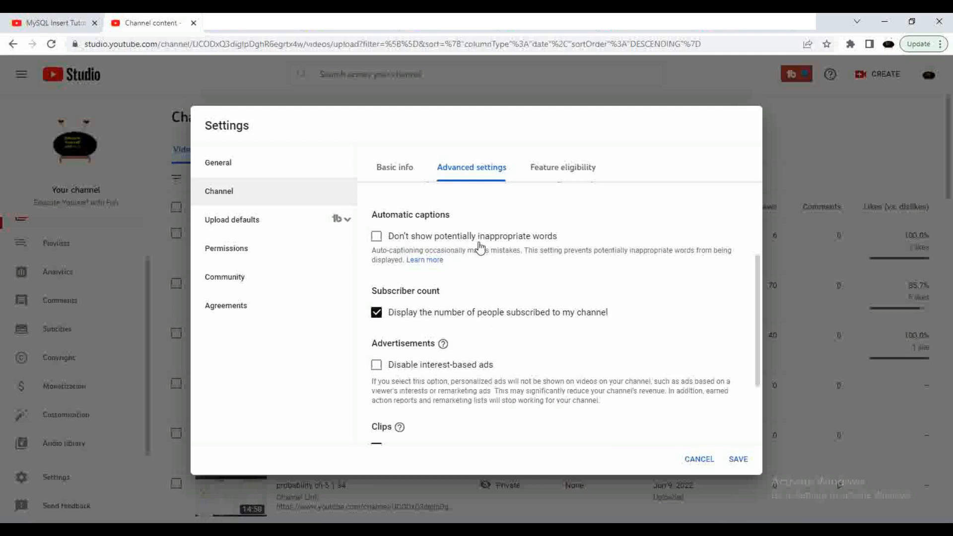
pyautogui.scroll(-1, 480, 248)
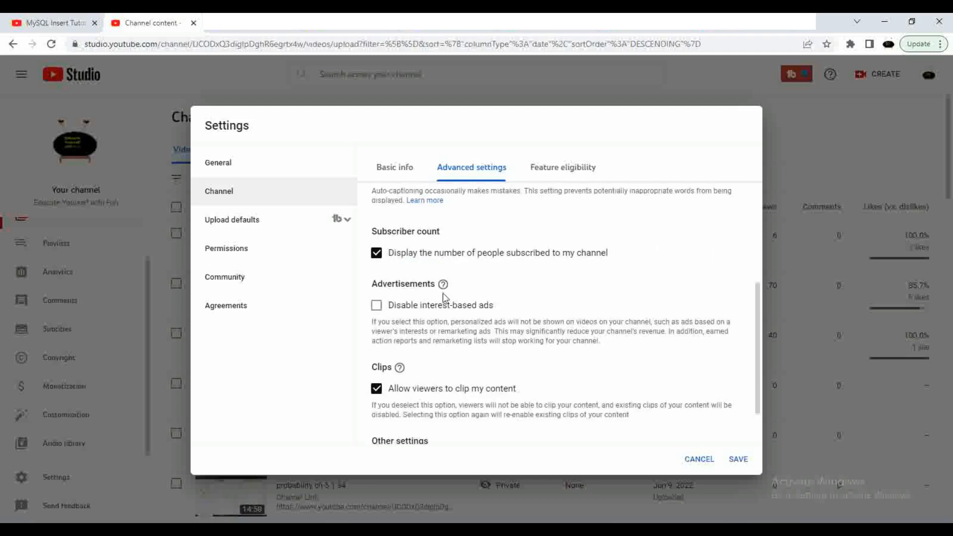
pyautogui.scroll(-1, 472, 296)
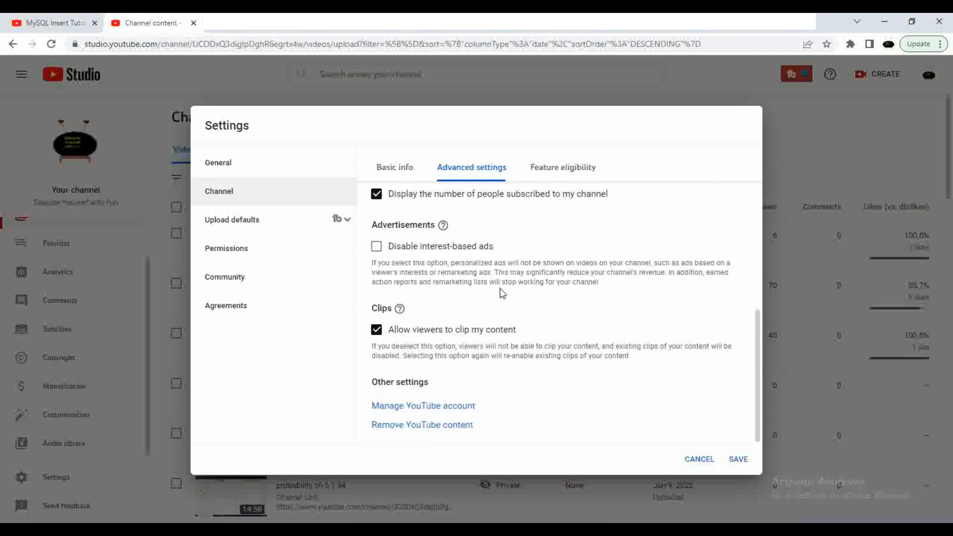
pyautogui.click(739, 459)
# Step: View the channel dashboard and return to the channel's video content list
pyautogui.scroll(1, 74, 258)
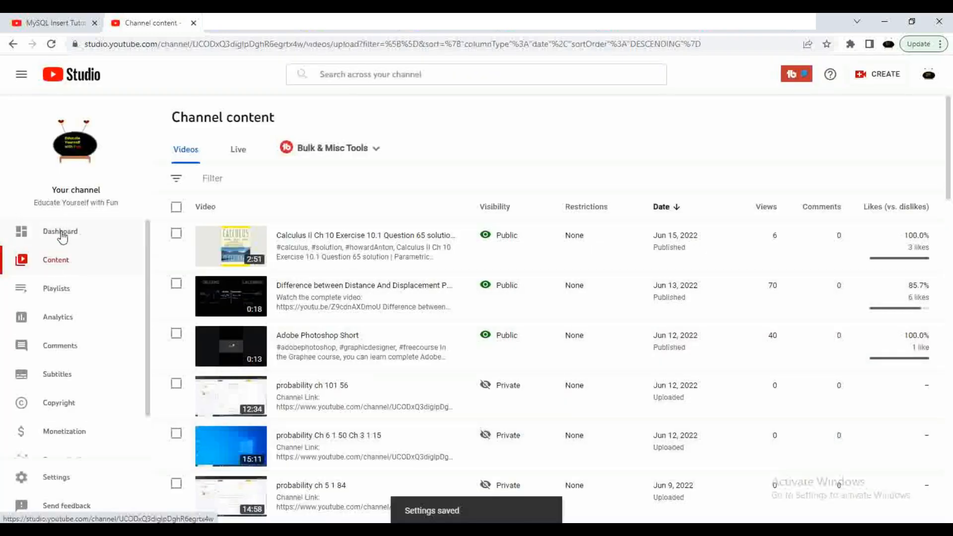
pyautogui.click(61, 234)
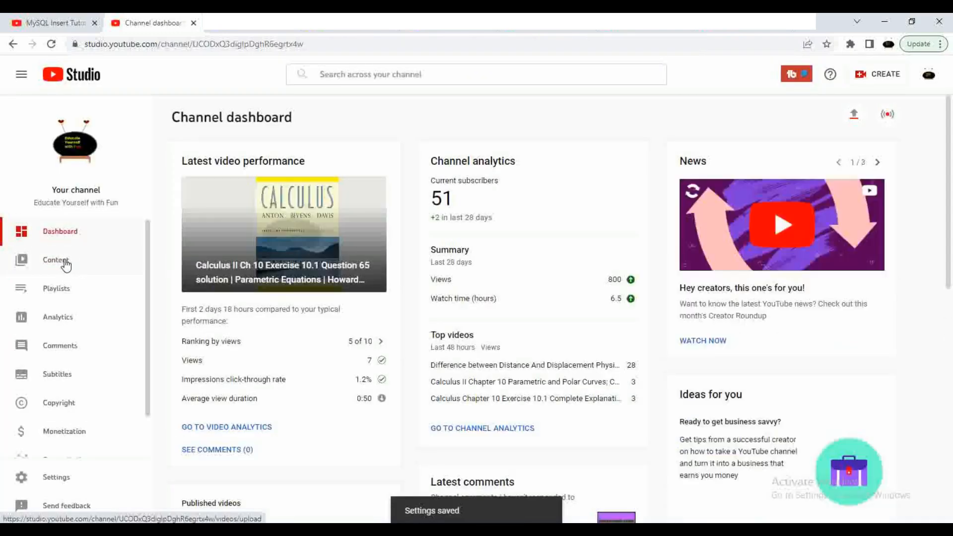
pyautogui.click(62, 267)
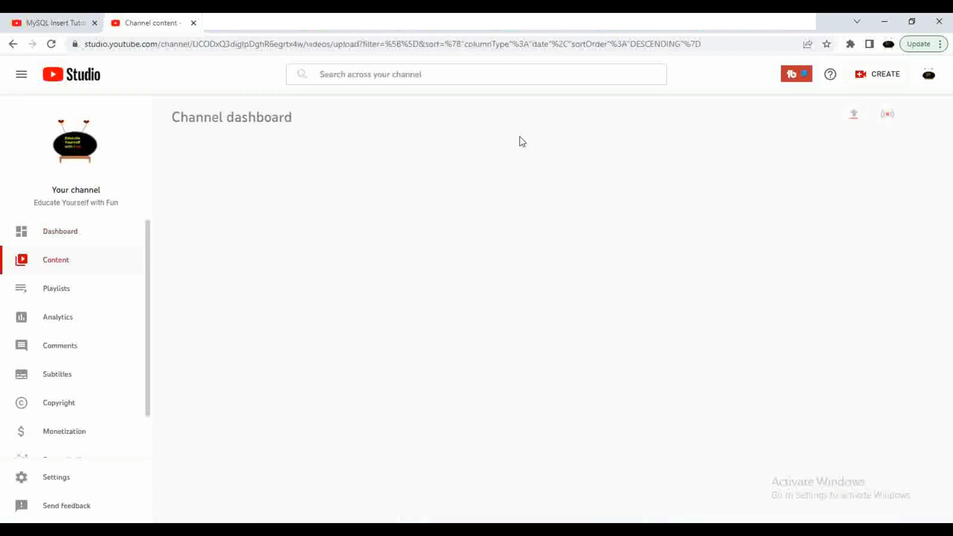